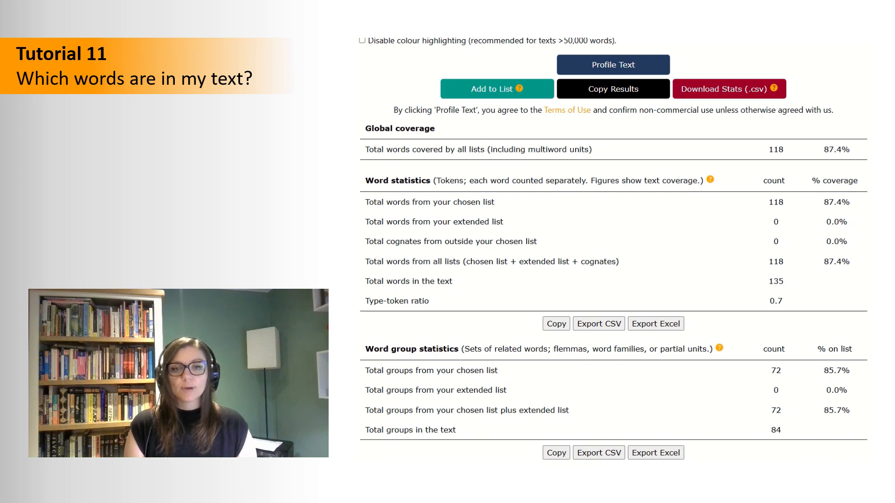
# Step: Download the text profile's statistics as CSV, open the downloaded archive and open its coverage_statistics file
pyautogui.click(689, 95)
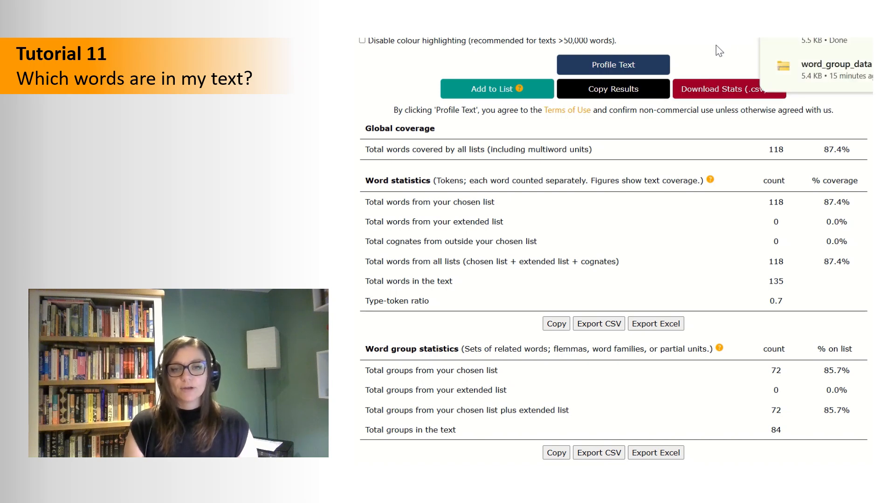
pyautogui.click(791, 42)
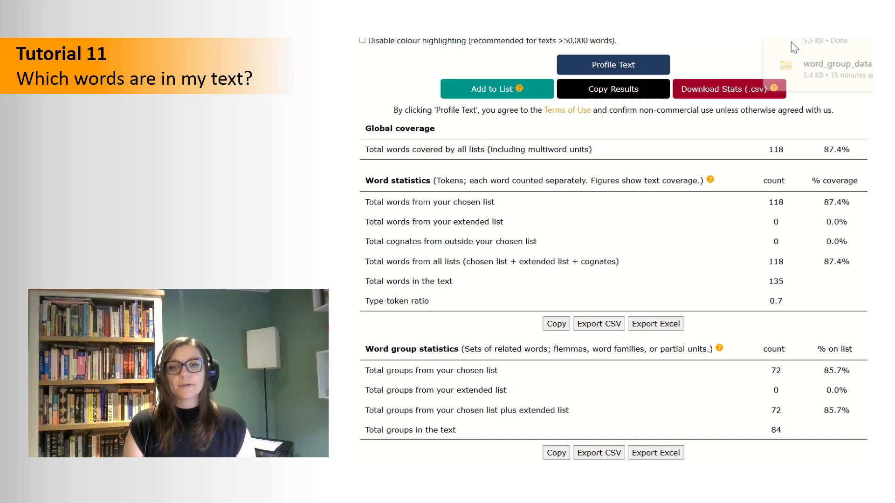
pyautogui.moveTo(861, 0); pyautogui.dragTo(781, 78)
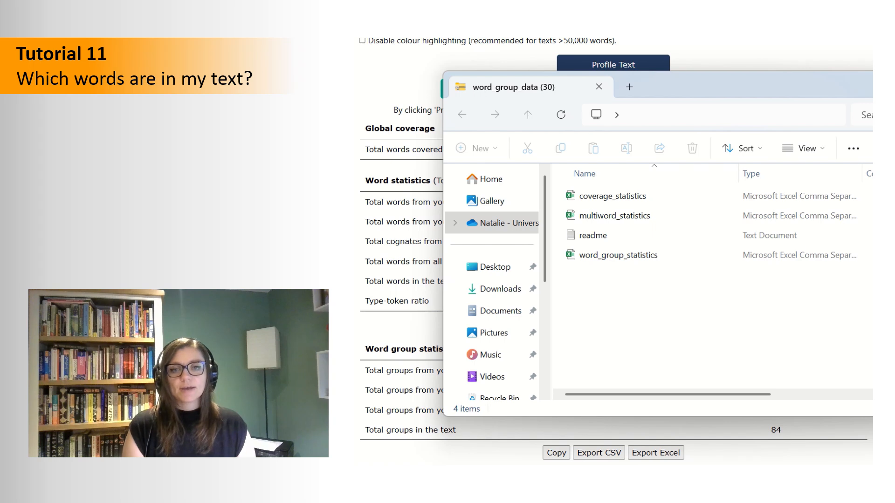
pyautogui.doubleClick(712, 199)
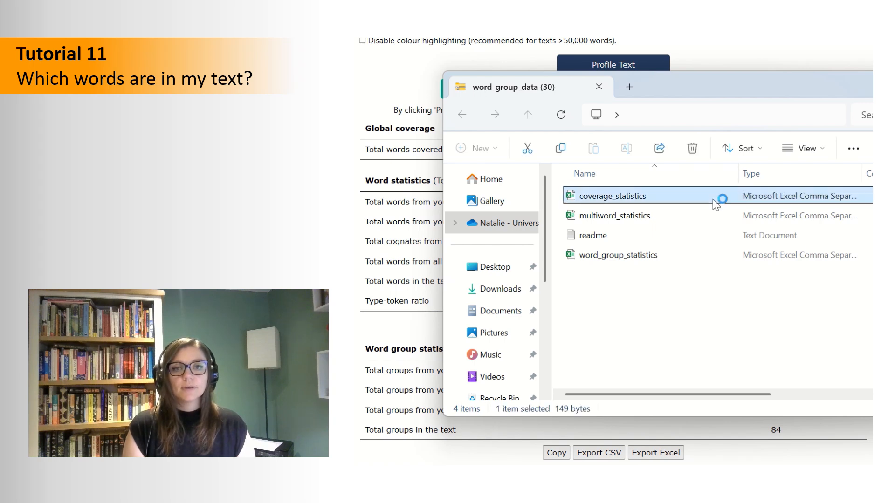
# Step: Widen columns A to E of the coverage statistics so that every heading is fully readable
pyautogui.moveTo(591, 238); pyautogui.dragTo(627, 238)
pyautogui.moveTo(547, 240); pyautogui.dragTo(593, 240)
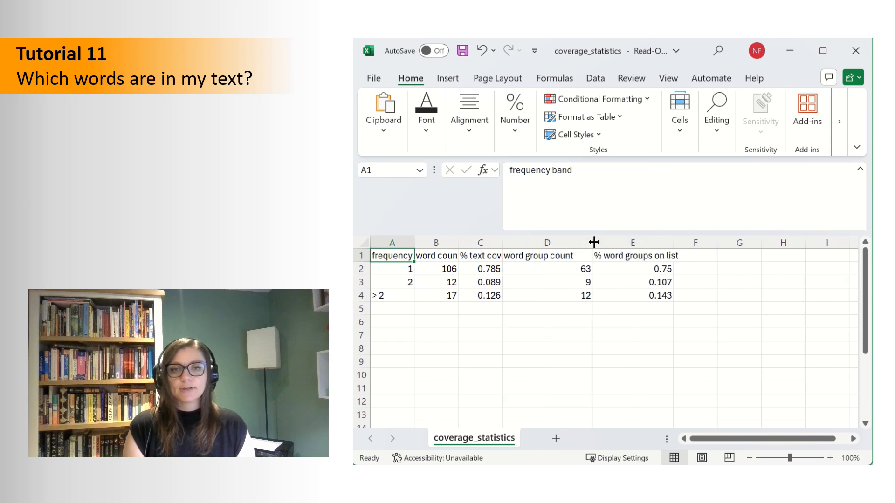
pyautogui.moveTo(503, 240); pyautogui.dragTo(554, 241)
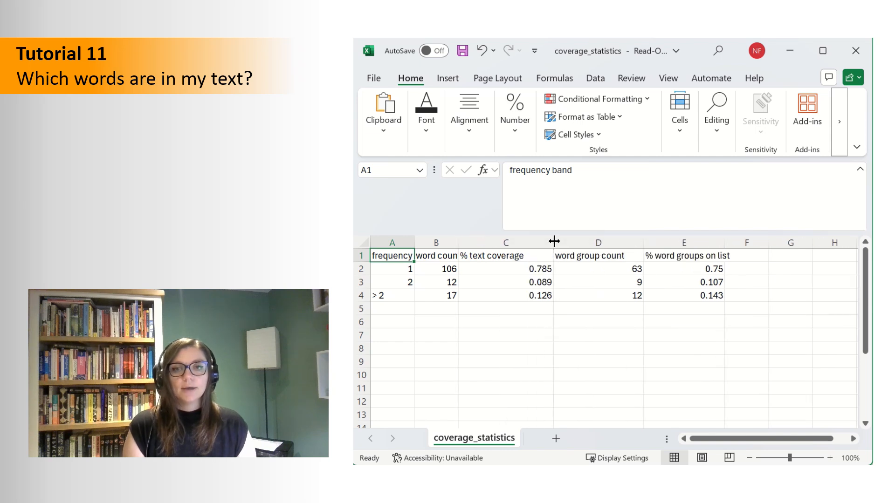
pyautogui.moveTo(459, 241); pyautogui.dragTo(495, 244)
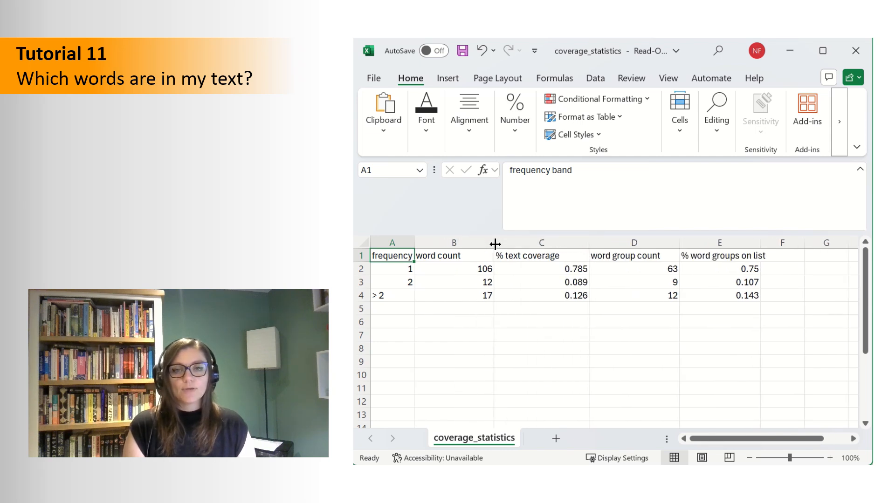
pyautogui.moveTo(414, 243); pyautogui.dragTo(453, 244)
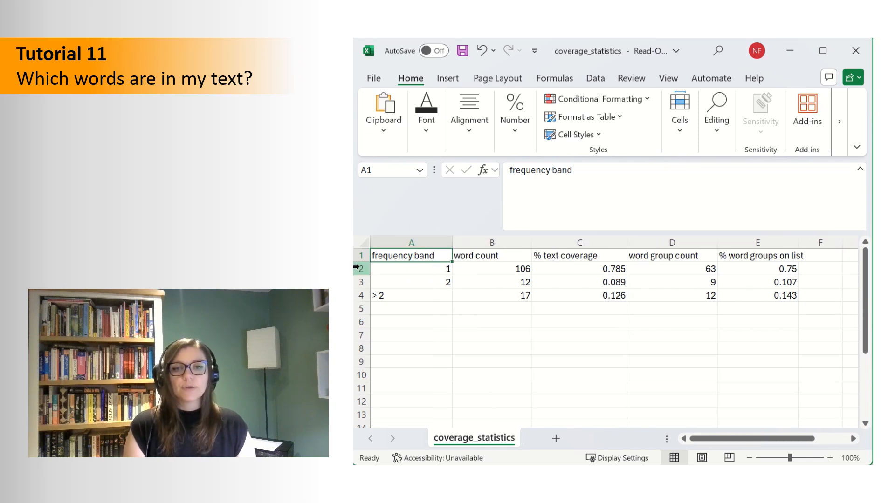
# Step: Highlight the frequency band column to review which bands the coverage statistics are divided into
pyautogui.click(556, 245)
pyautogui.click(501, 255)
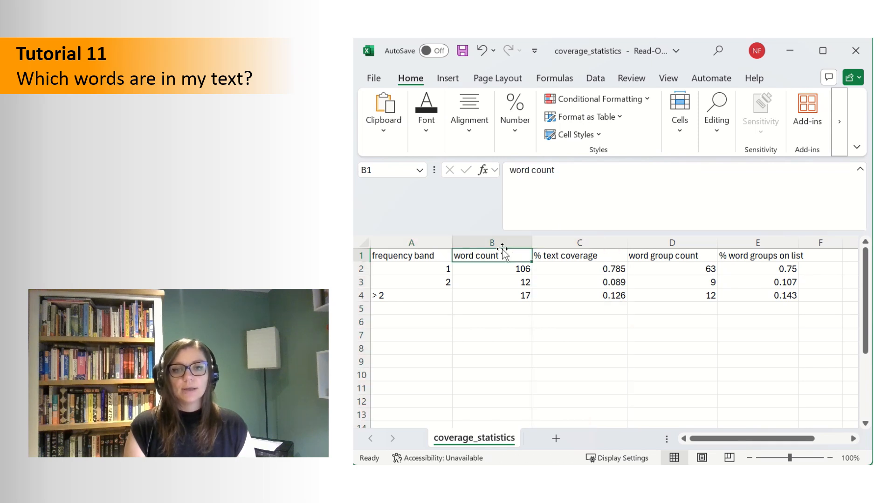
pyautogui.click(501, 244)
pyautogui.click(410, 242)
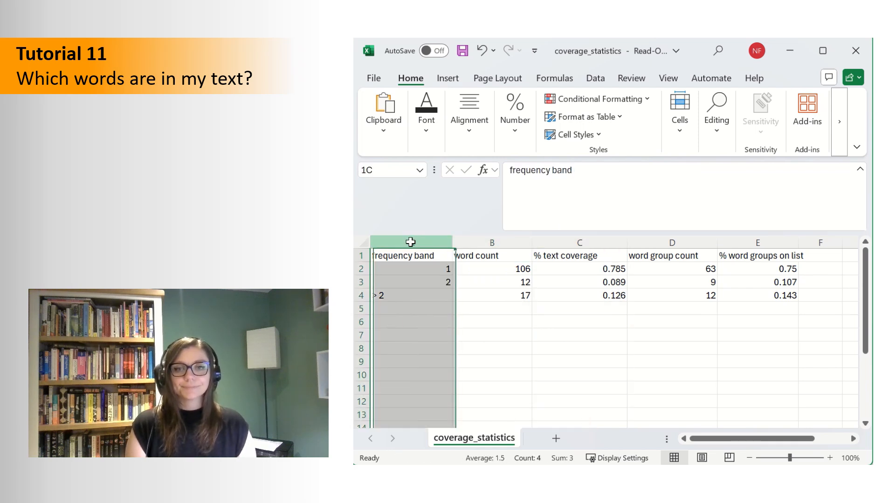
pyautogui.click(525, 324)
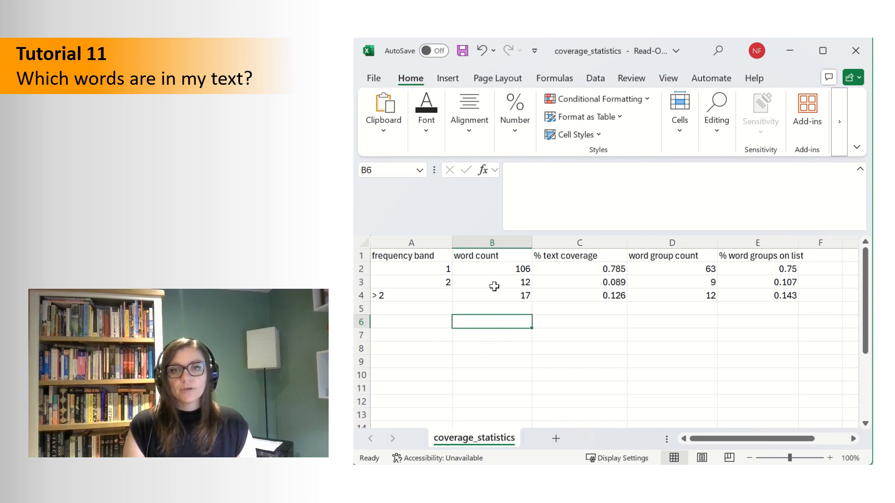
# Step: Examine the word count and % text coverage values for frequency bands 1, 2 and > 2
pyautogui.click(485, 270)
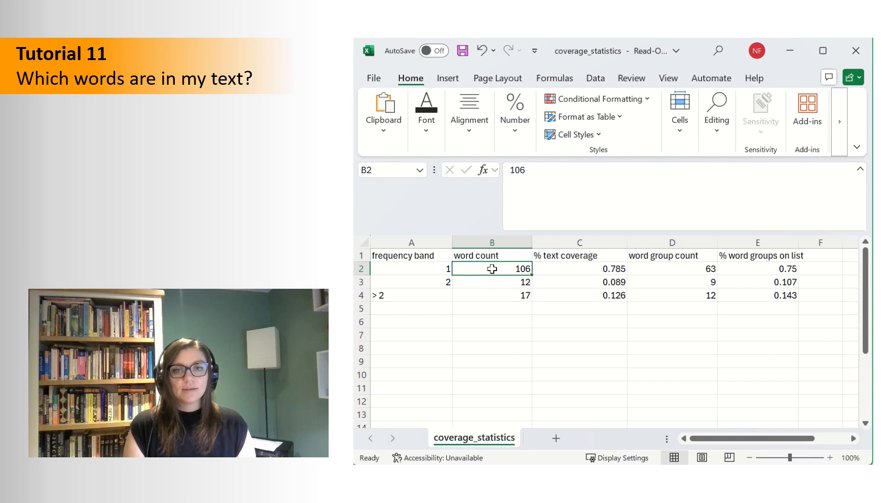
pyautogui.click(564, 269)
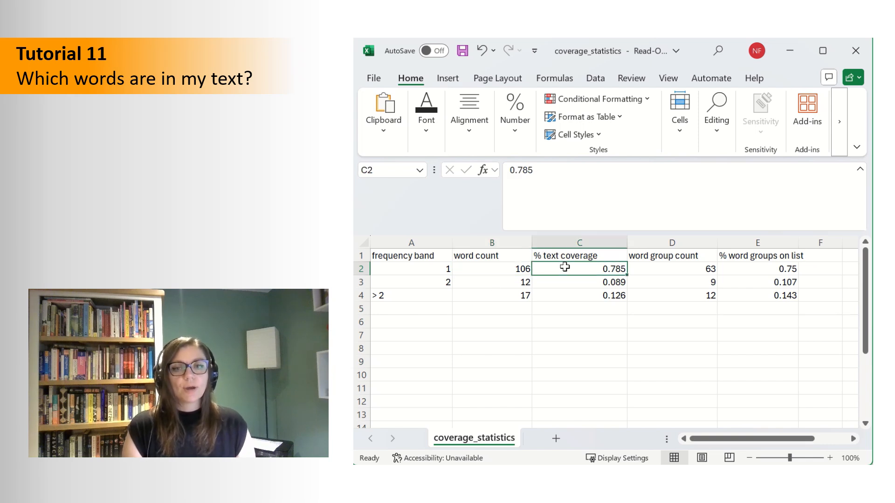
pyautogui.click(425, 265)
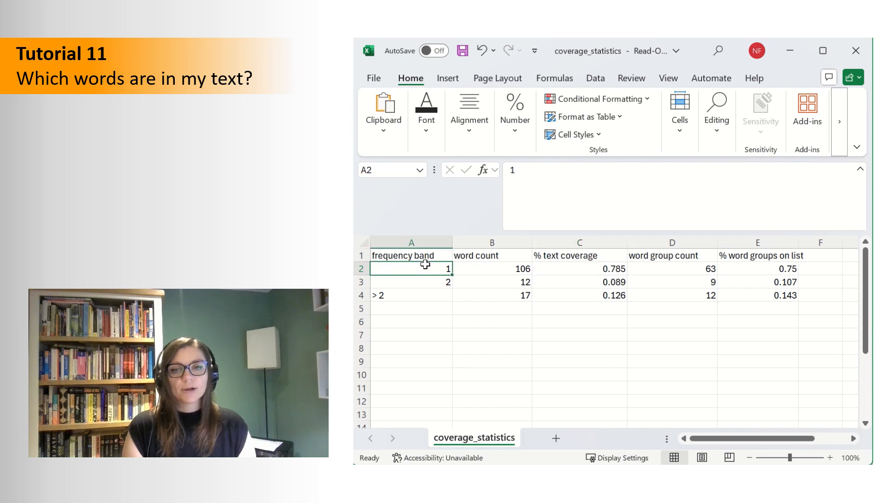
pyautogui.click(465, 282)
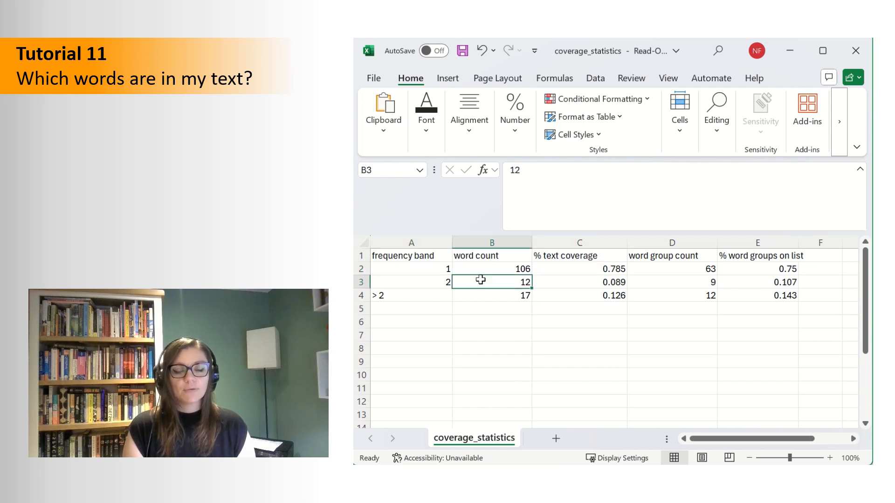
pyautogui.click(568, 280)
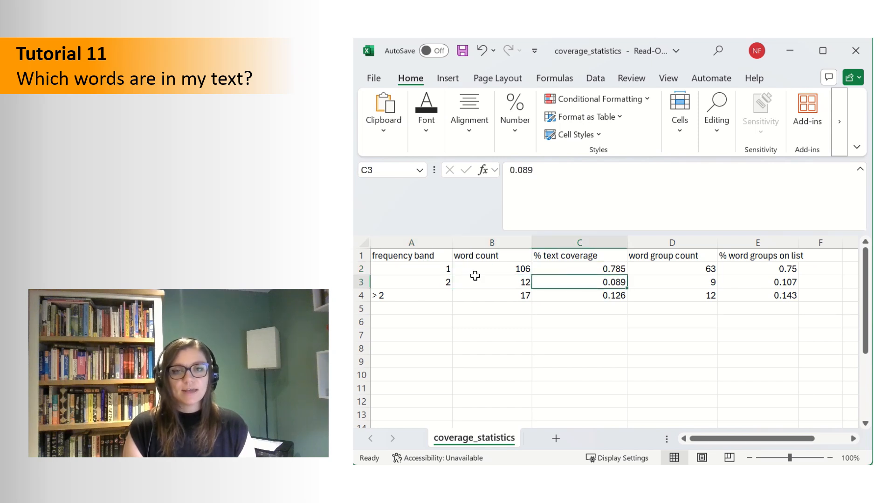
pyautogui.click(436, 282)
pyautogui.click(506, 298)
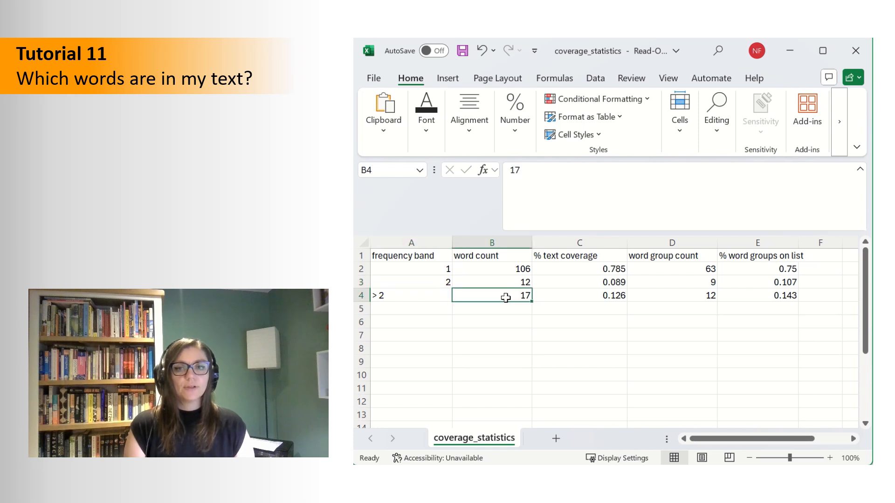
pyautogui.click(575, 297)
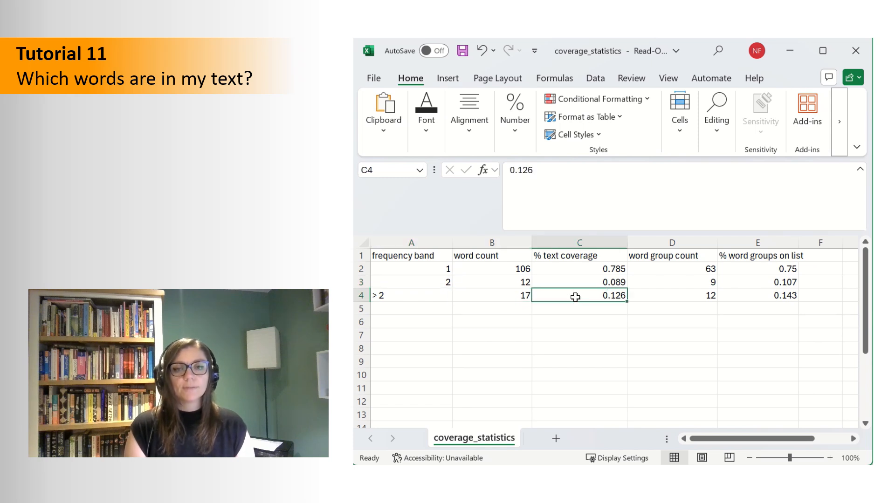
pyautogui.click(411, 293)
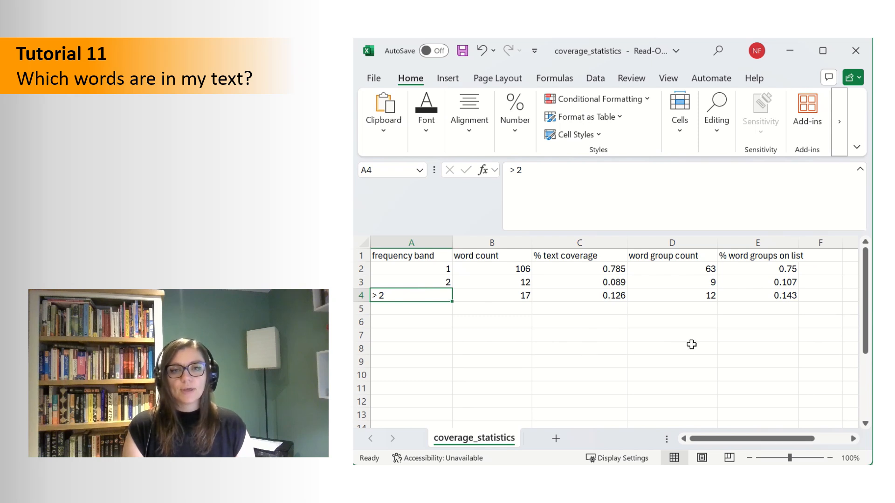
# Step: Examine the word group count and % word groups on list values for frequency bands 1 and 2
pyautogui.moveTo(671, 265); pyautogui.dragTo(674, 279)
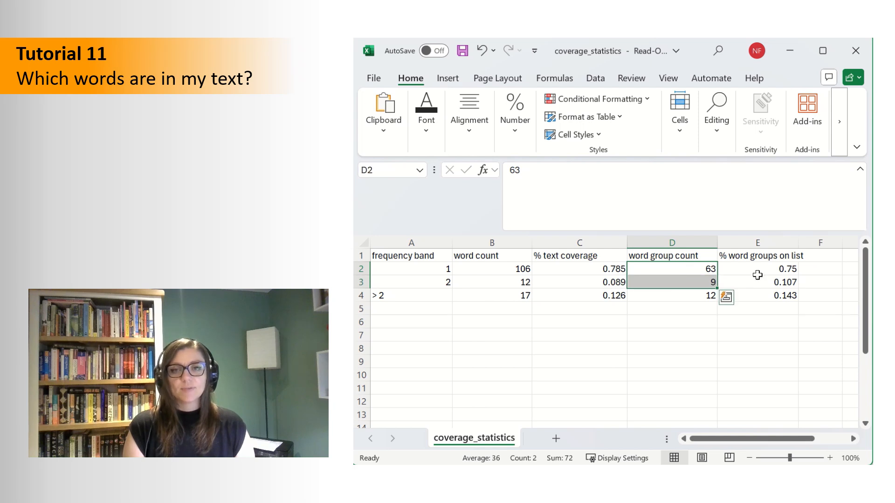
pyautogui.click(770, 399)
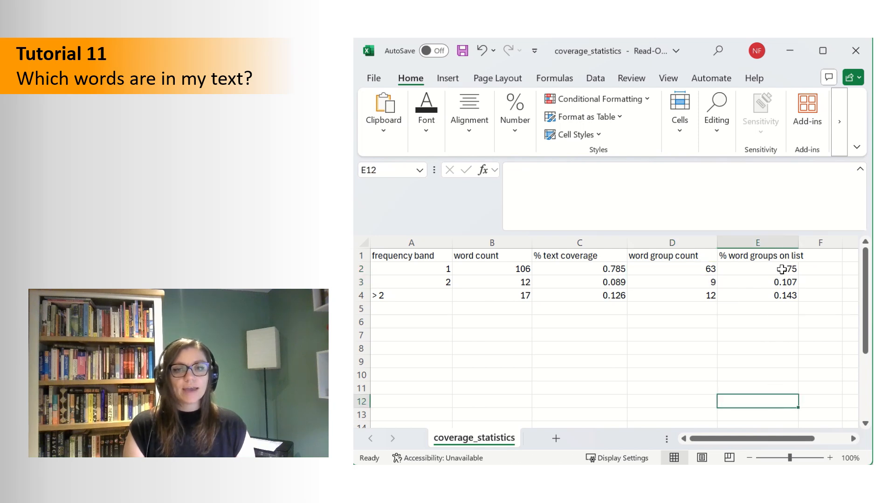
pyautogui.moveTo(783, 268); pyautogui.dragTo(781, 280)
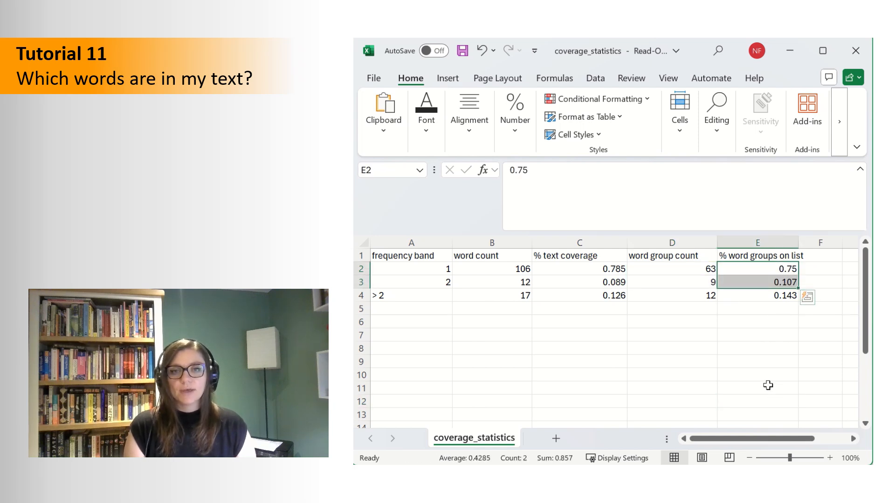
pyautogui.click(524, 345)
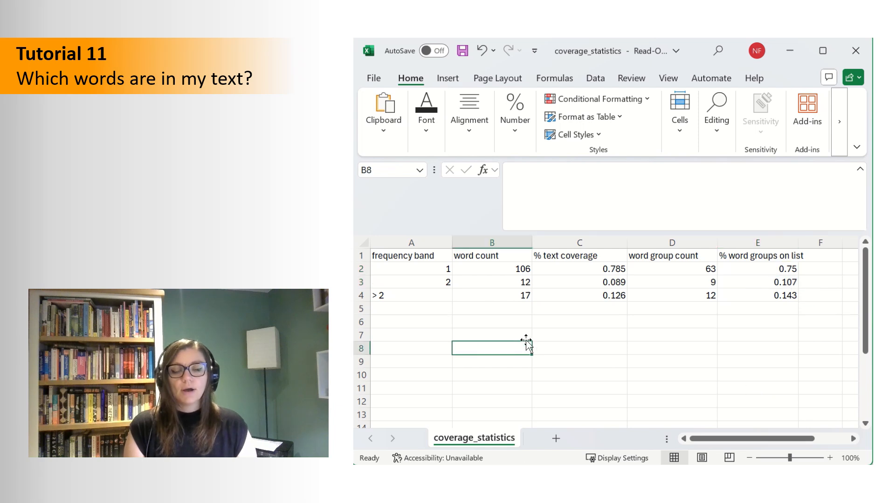
# Step: Highlight the complete rows for frequency bands 1, 2 and > 2 one after another to compare them
pyautogui.click(359, 269)
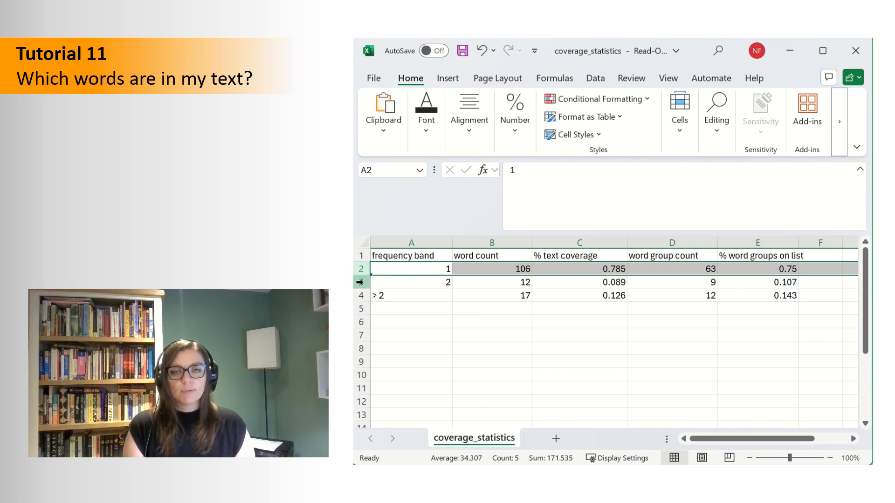
pyautogui.click(359, 282)
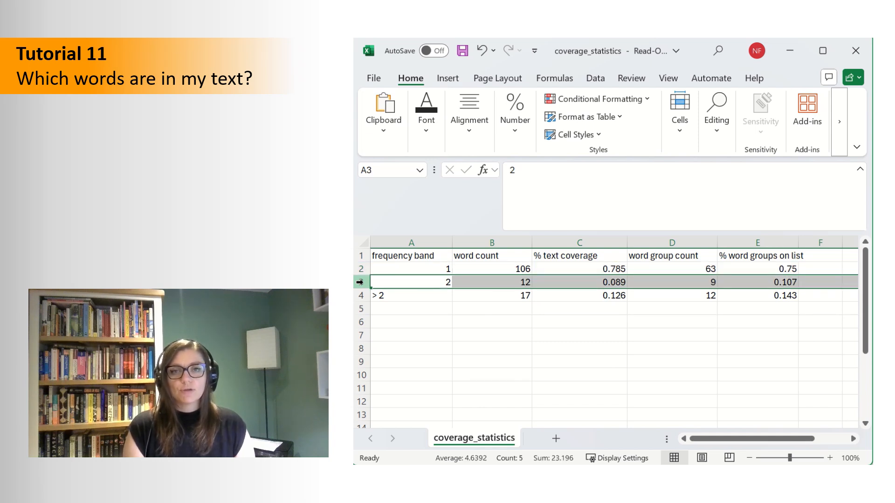
pyautogui.click(359, 296)
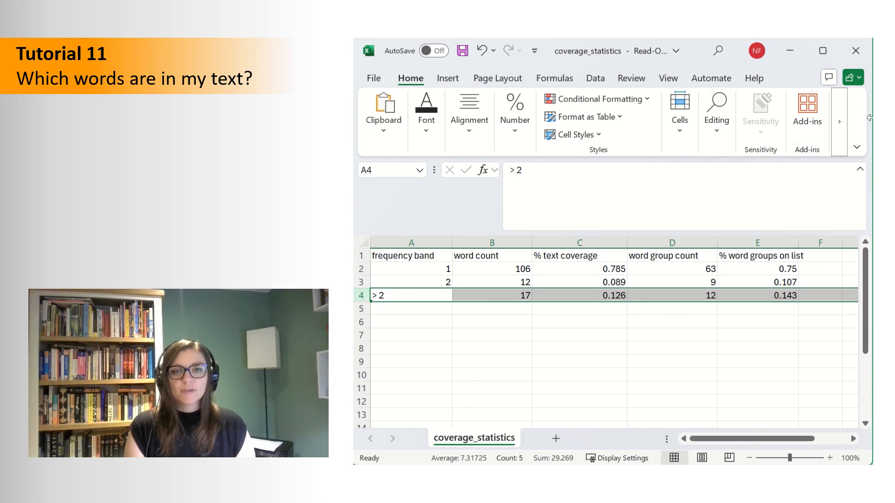
# Step: Close coverage_statistics without saving the changes and open the word_group_statistics file from the downloaded archive
pyautogui.click(857, 52)
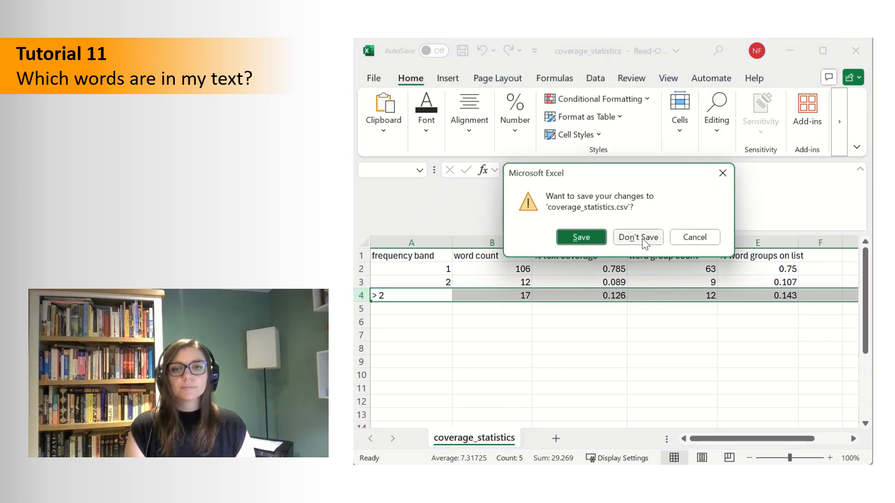
pyautogui.click(640, 237)
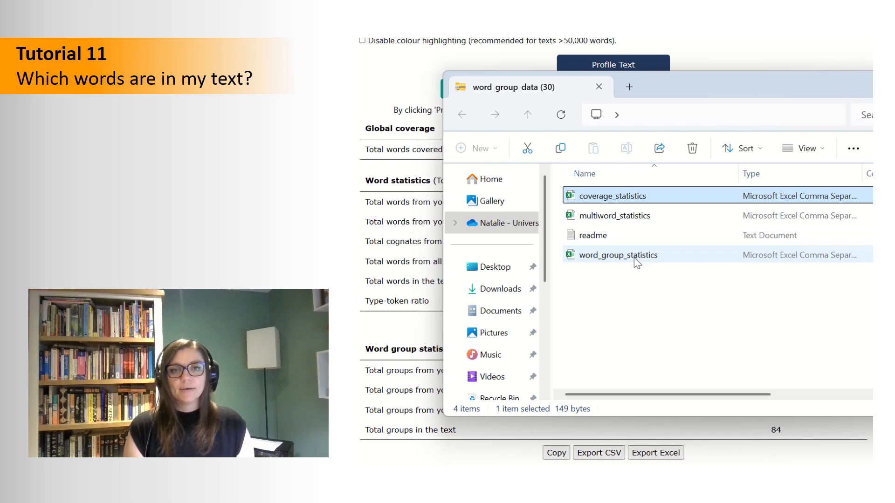
pyautogui.doubleClick(634, 257)
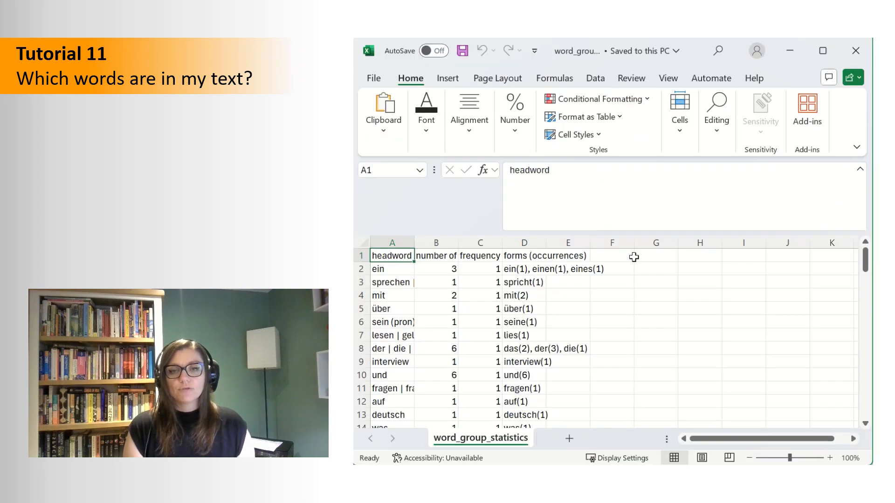
# Step: Widen the headword, number of occurrences and frequency band columns to make their headings readable
pyautogui.moveTo(414, 243); pyautogui.dragTo(662, 238)
pyautogui.moveTo(862, 255); pyautogui.dragTo(860, 236)
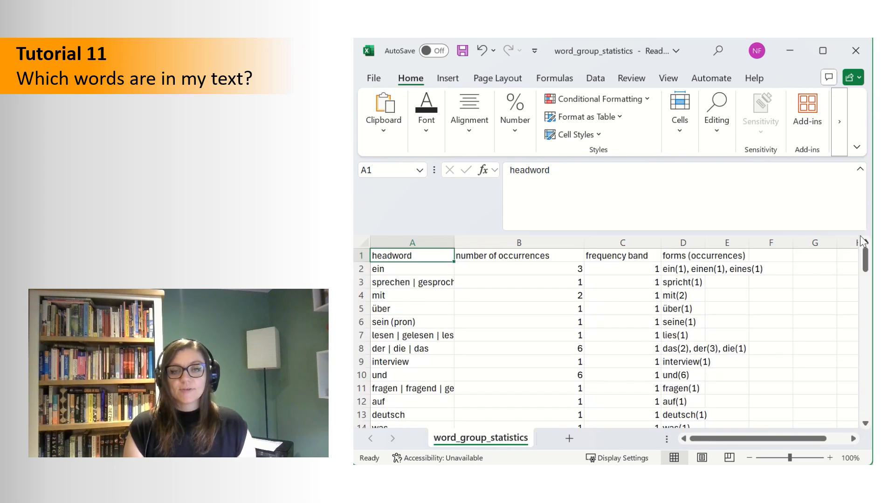
# Step: Inspect the individual forms and their occurrences listed for the headword der | die | das
pyautogui.click(682, 349)
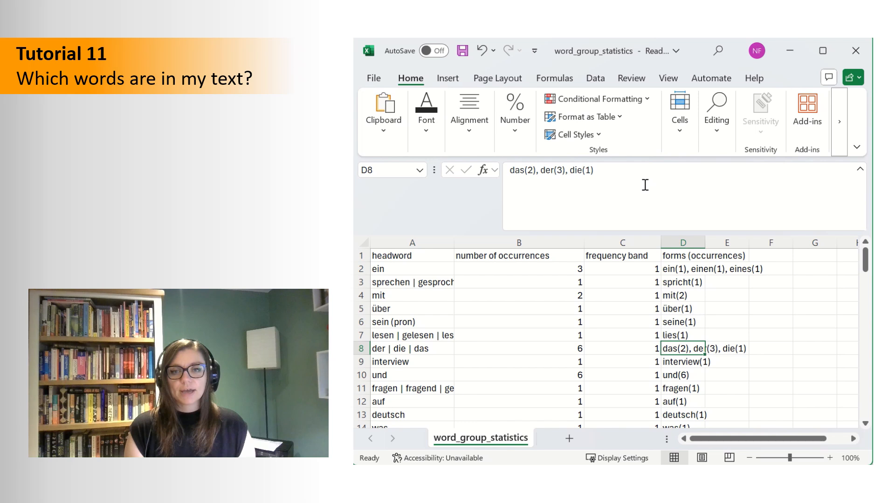
pyautogui.moveTo(514, 170); pyautogui.dragTo(565, 167)
pyautogui.click(576, 168)
pyautogui.click(775, 332)
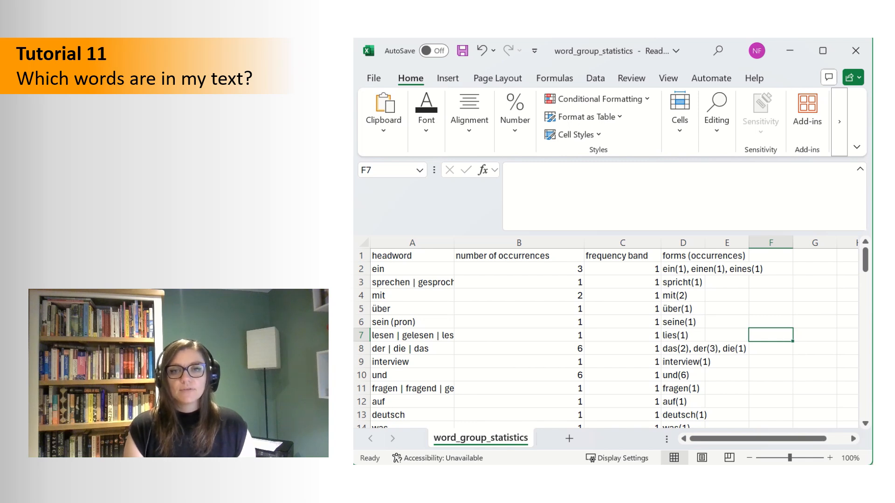
# Step: Sort the whole word group table by number of occurrences from largest to smallest
pyautogui.click(570, 243)
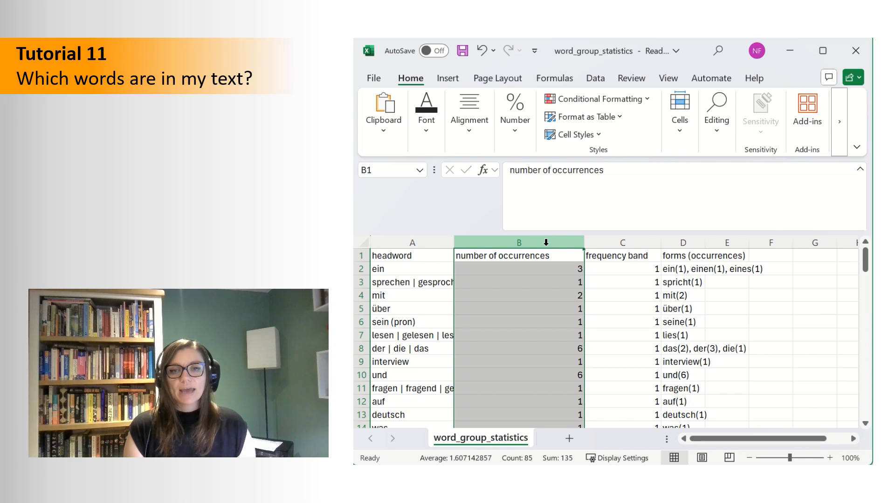
pyautogui.click(594, 84)
pyautogui.click(687, 137)
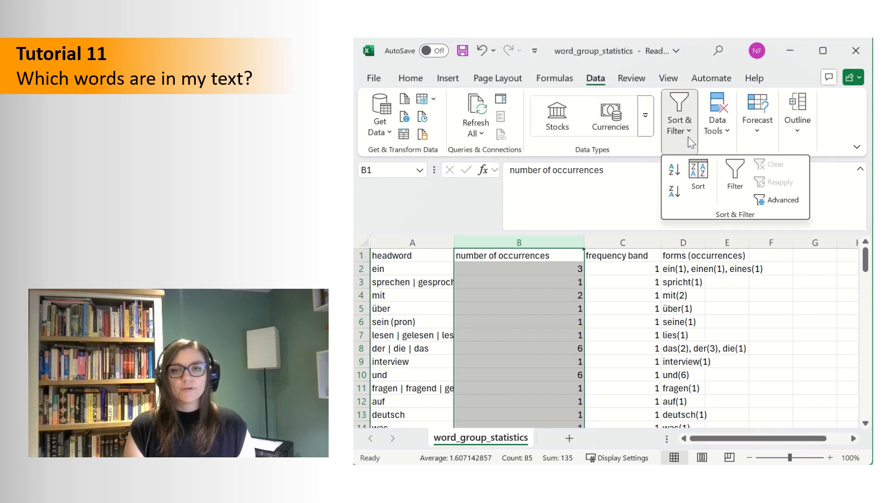
pyautogui.click(678, 195)
pyautogui.click(846, 258)
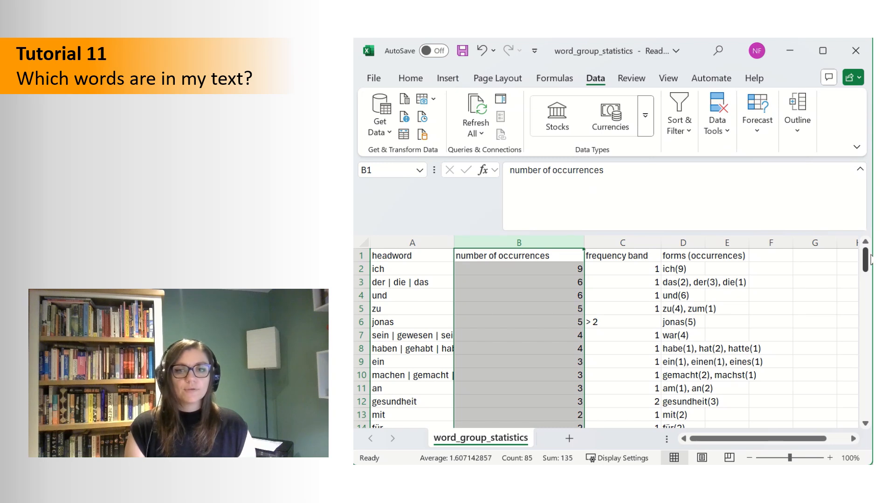
# Step: Compare the headwords der | die | das, sein, haben and machen with their listed forms and occurrences
pyautogui.click(426, 269)
pyautogui.click(425, 284)
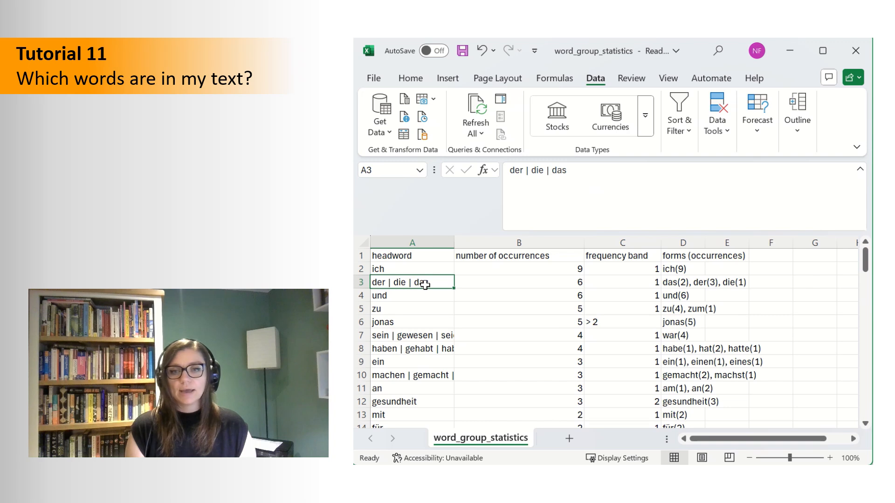
pyautogui.click(679, 283)
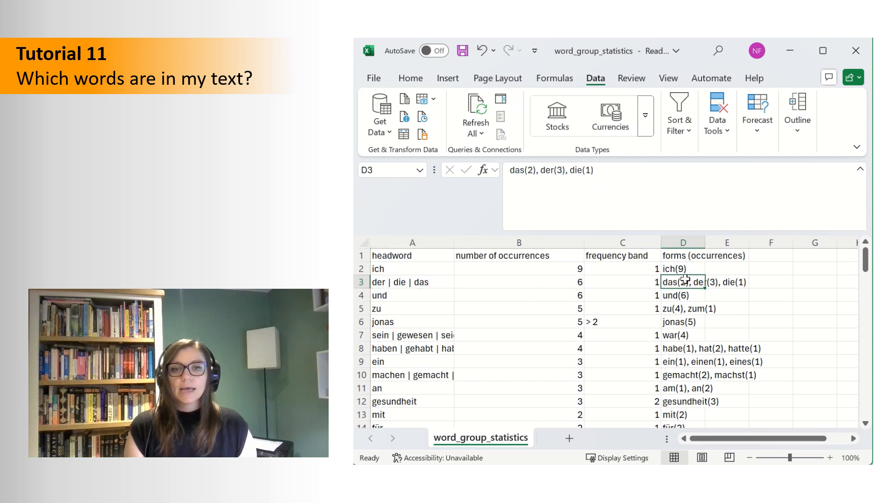
pyautogui.click(404, 336)
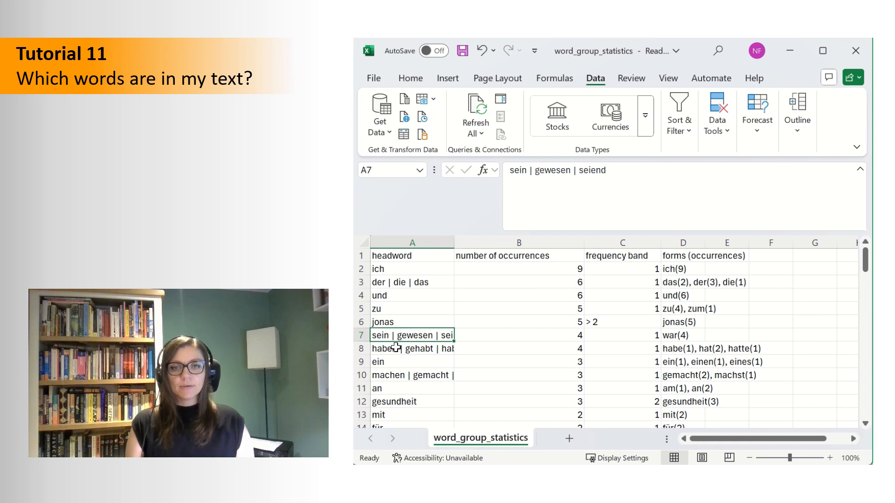
pyautogui.click(396, 347)
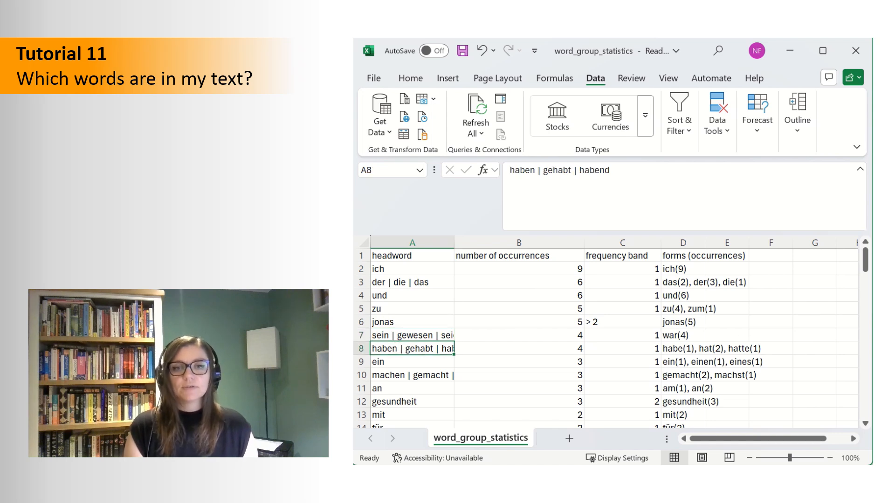
pyautogui.click(418, 379)
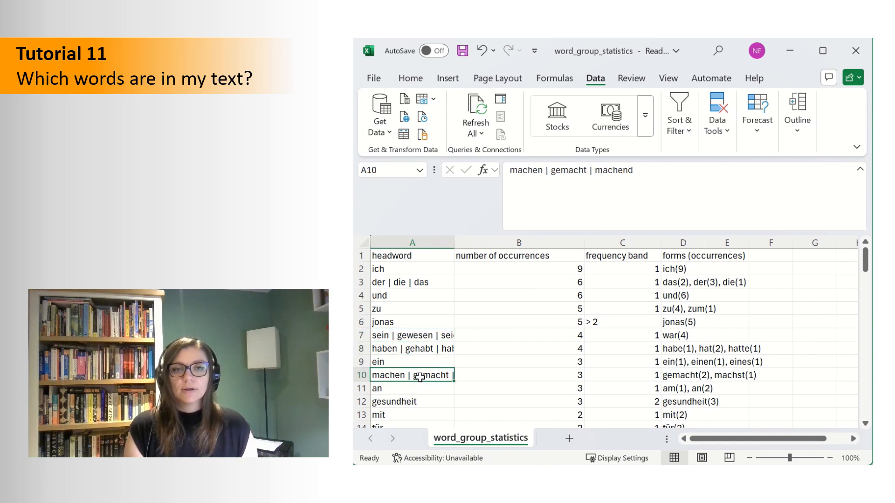
pyautogui.click(668, 352)
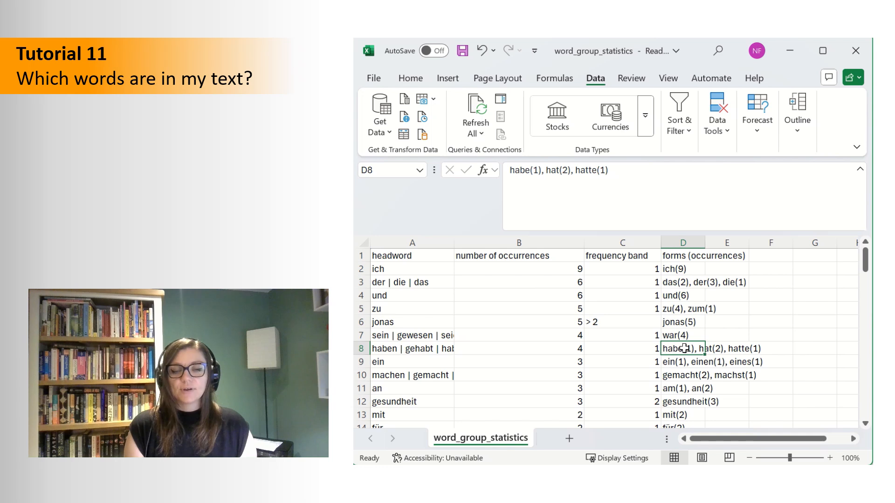
pyautogui.click(675, 377)
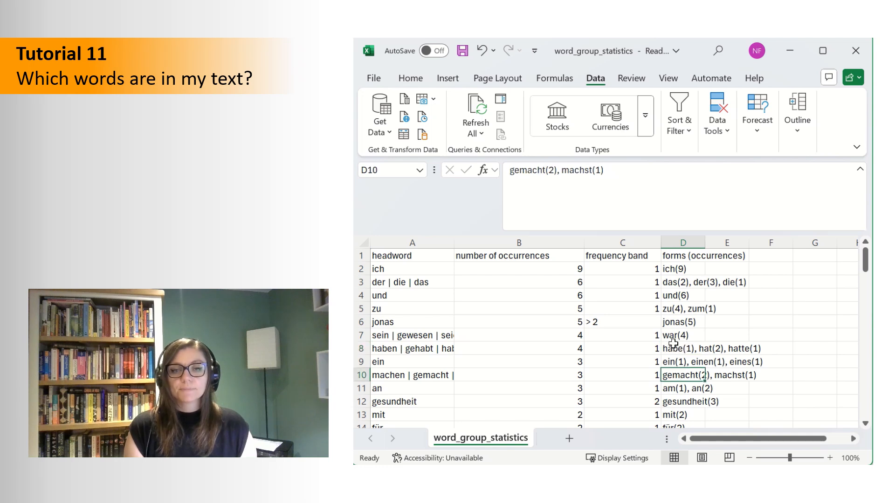
# Step: Examine the other frequently occurring headwords, including the proper name in row 6, gesundheit, fühlen and gesund
pyautogui.scroll(-1, 510, 369)
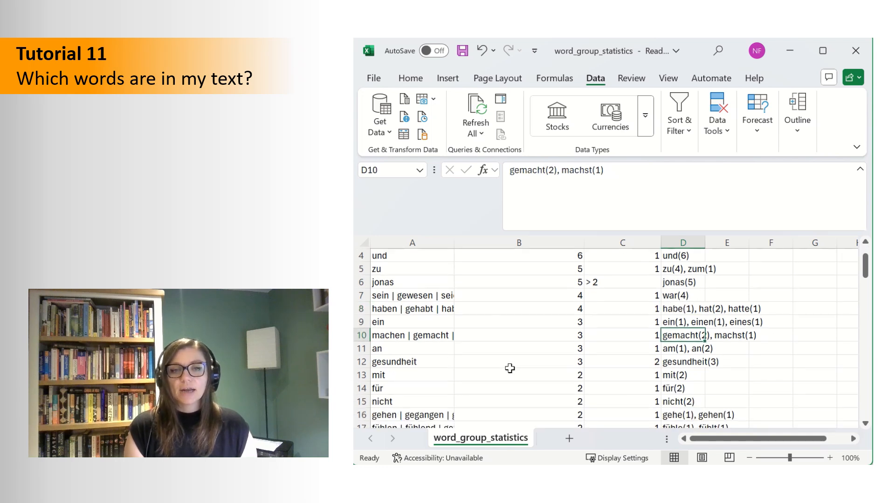
pyautogui.click(434, 284)
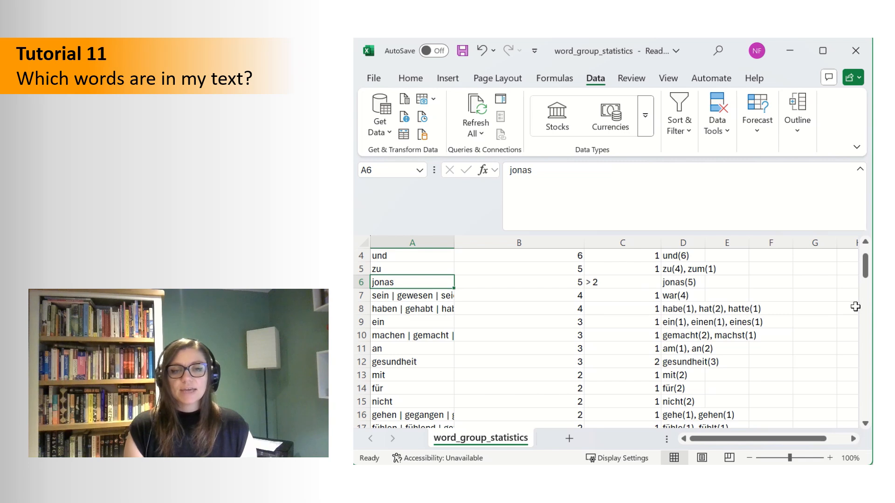
pyautogui.scroll(-2, 792, 336)
pyautogui.click(427, 283)
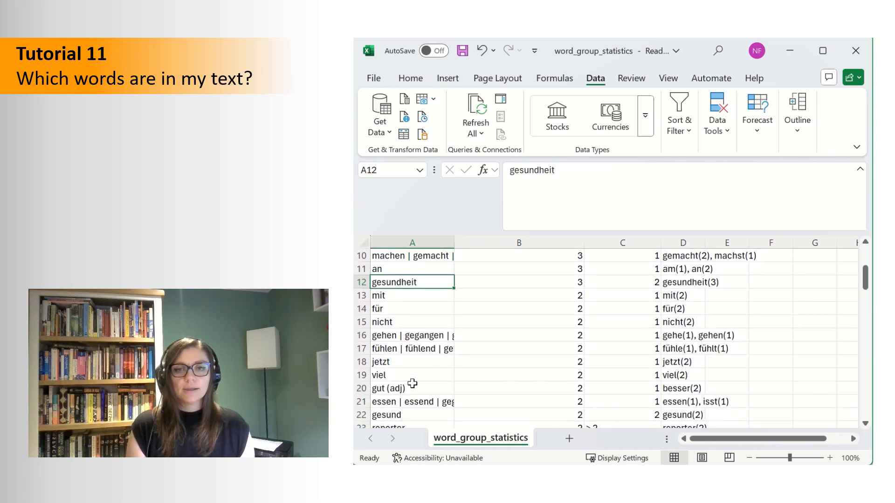
pyautogui.click(406, 347)
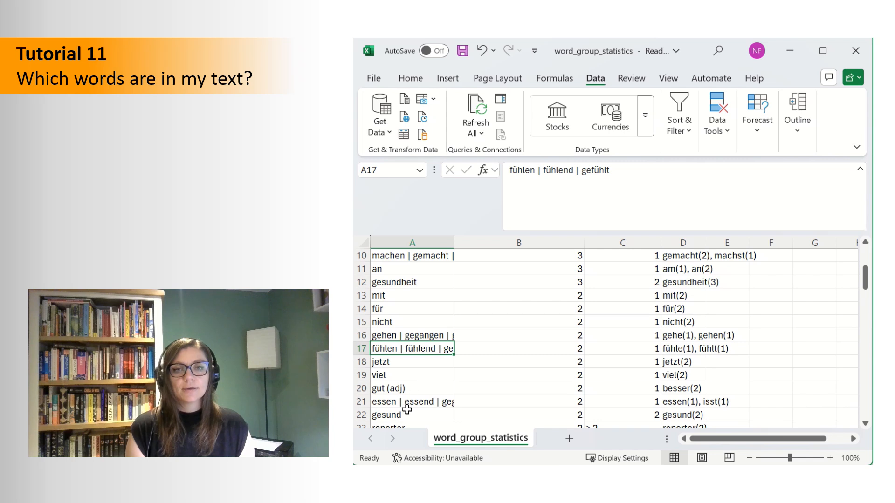
pyautogui.click(406, 413)
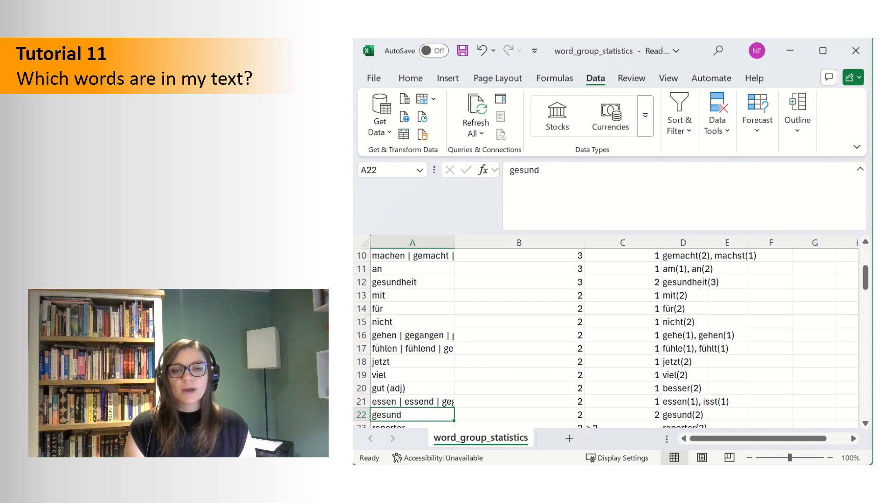
# Step: Examine the headwords at the end of the table that fall in frequency band > 2, from stundenlang to freizeitaktivität
pyautogui.moveTo(865, 285); pyautogui.dragTo(869, 404)
pyautogui.scroll(-1, 626, 278)
pyautogui.moveTo(626, 268); pyautogui.dragTo(631, 383)
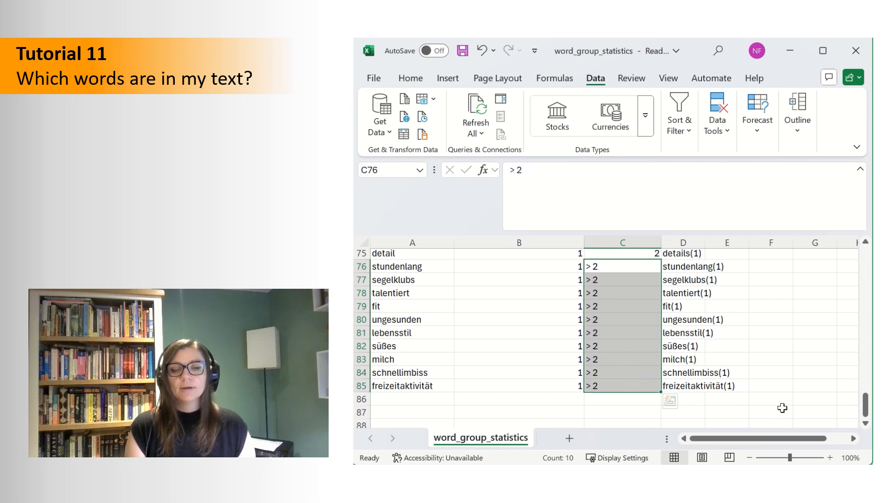
pyautogui.click(805, 411)
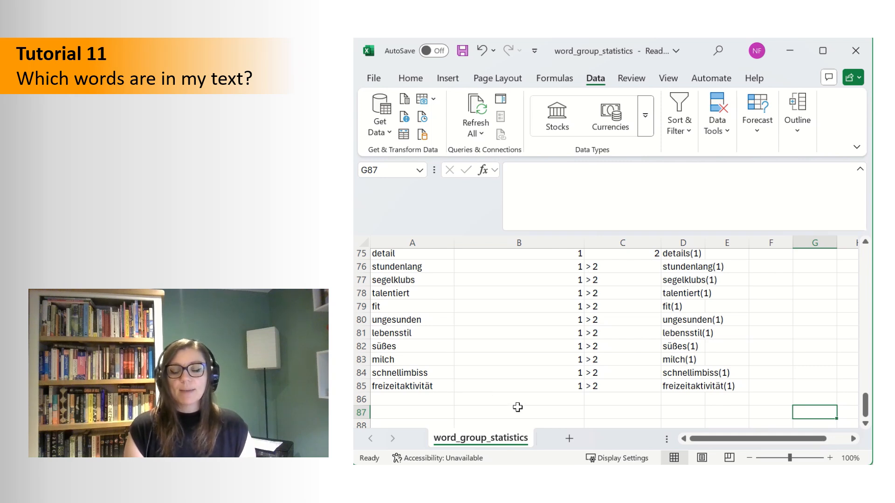
pyautogui.moveTo(422, 268); pyautogui.dragTo(411, 385)
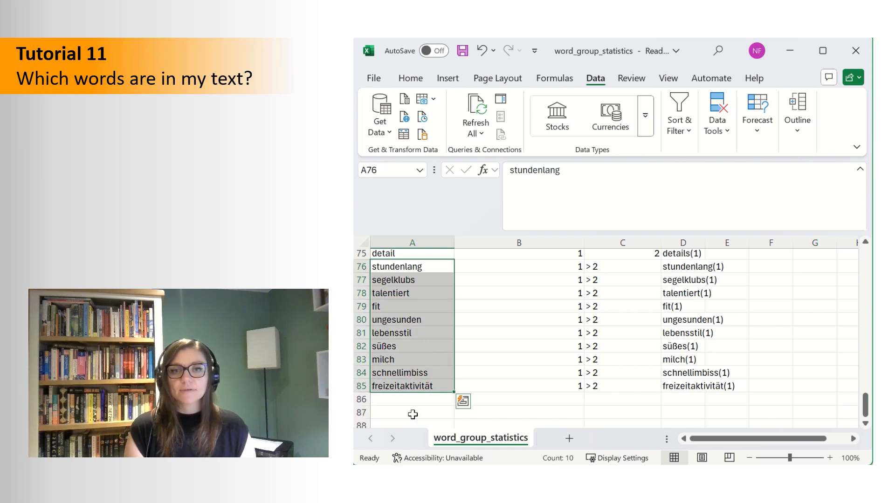
pyautogui.click(411, 410)
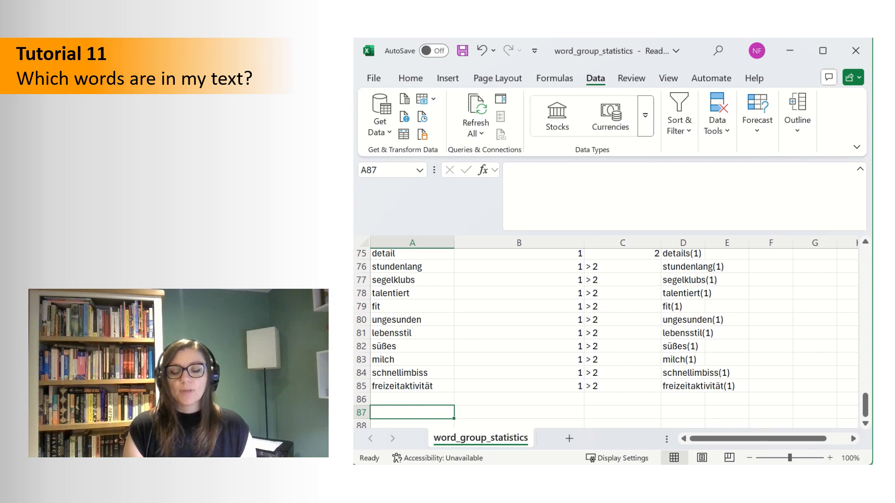
pyautogui.moveTo(865, 411); pyautogui.dragTo(866, 413)
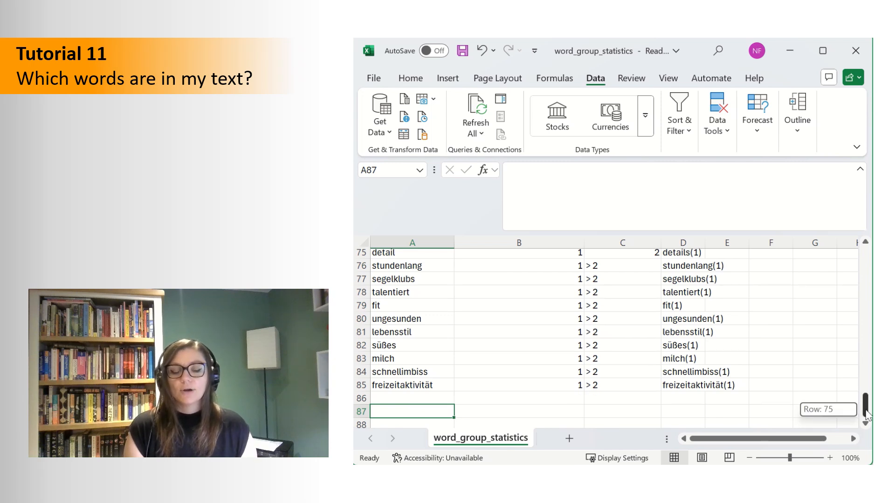
# Step: Review the related headwords gesundheit and gesund among the most frequent word groups
pyautogui.moveTo(865, 415); pyautogui.dragTo(861, 264)
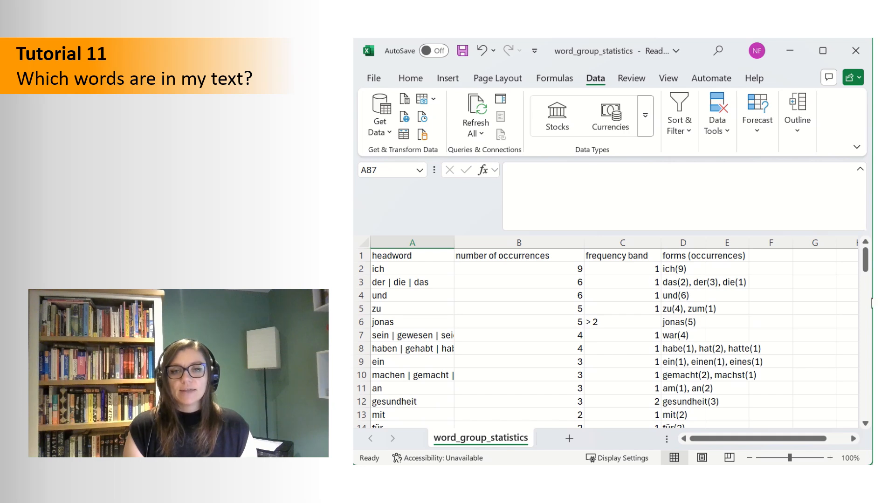
pyautogui.click(443, 402)
pyautogui.scroll(-1, 455, 400)
pyautogui.scroll(-2, 455, 400)
pyautogui.click(431, 415)
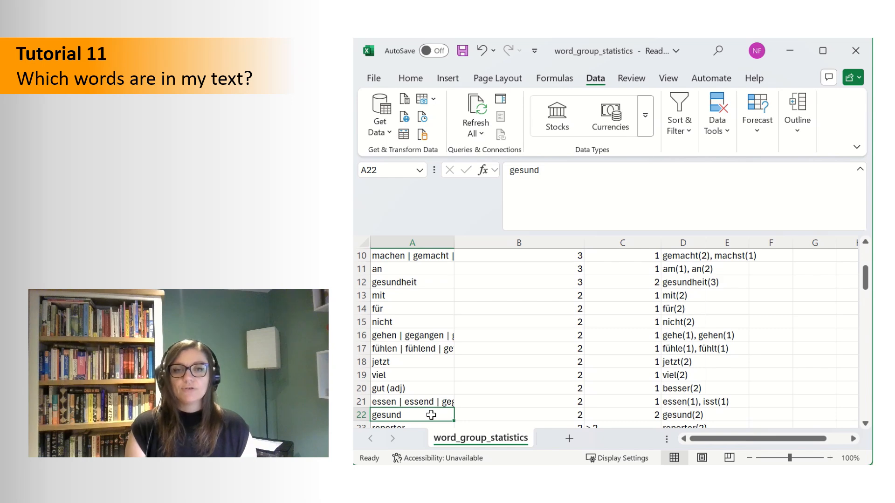
# Step: Switch to MultilingProfiler and replace "Gesundheit" with "Wohlbefinden" in the sentence that introduces the reporter's interview
pyautogui.click(823, 50)
pyautogui.click(802, 48)
pyautogui.scroll(6, 734, 199)
pyautogui.click(545, 232)
pyautogui.doubleClick(553, 233)
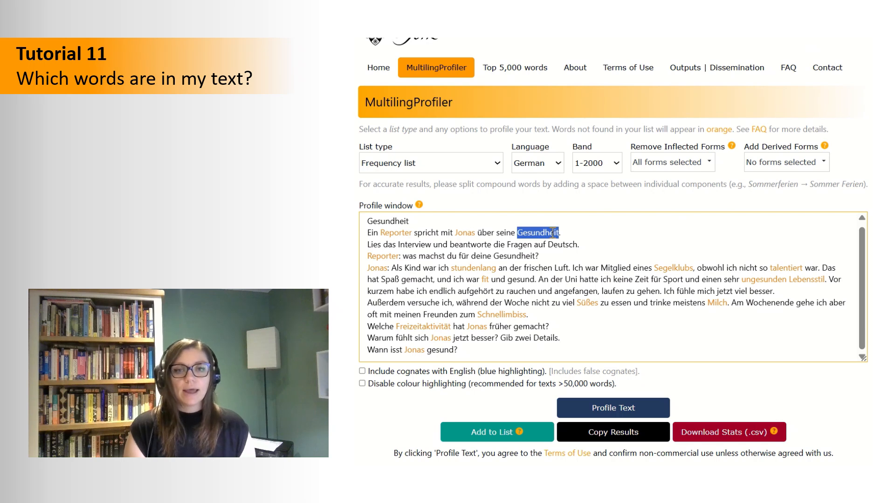
pyautogui.write('Wohl')
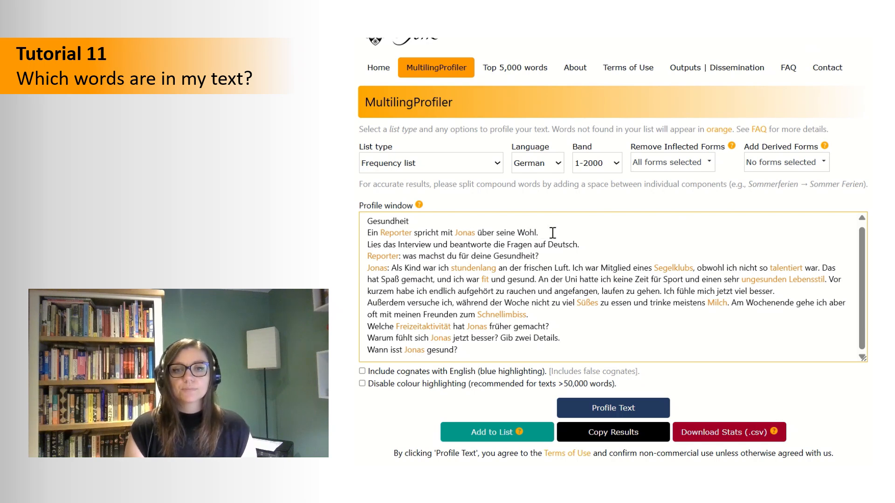
pyautogui.write('befinden')
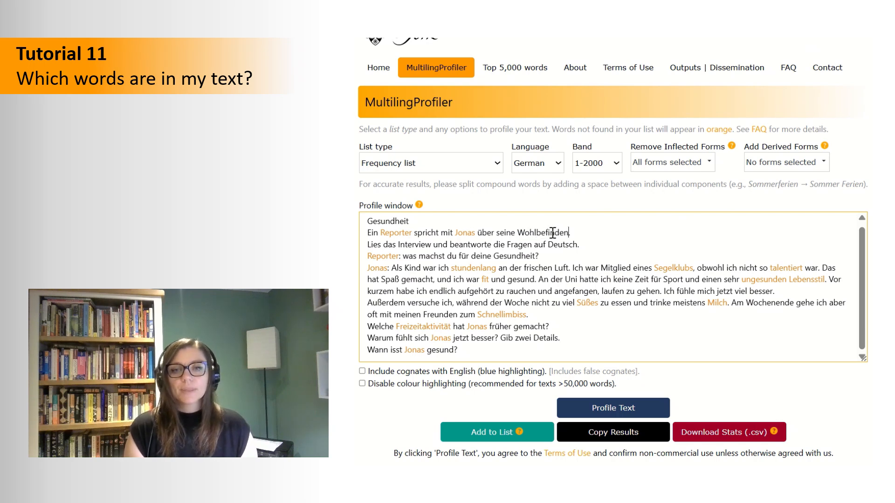
# Step: Change "seine" to "sein" before "Wohlbefinden" and replace "machst" with "tust" in the reporter's question
pyautogui.press('Left')
pyautogui.press('Left')
pyautogui.press('Left')
pyautogui.press('BackSpace')
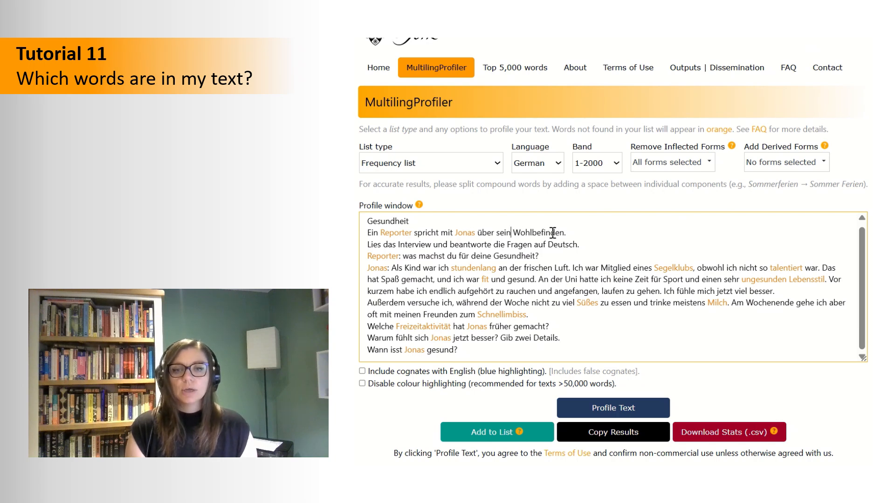
pyautogui.doubleClick(433, 256)
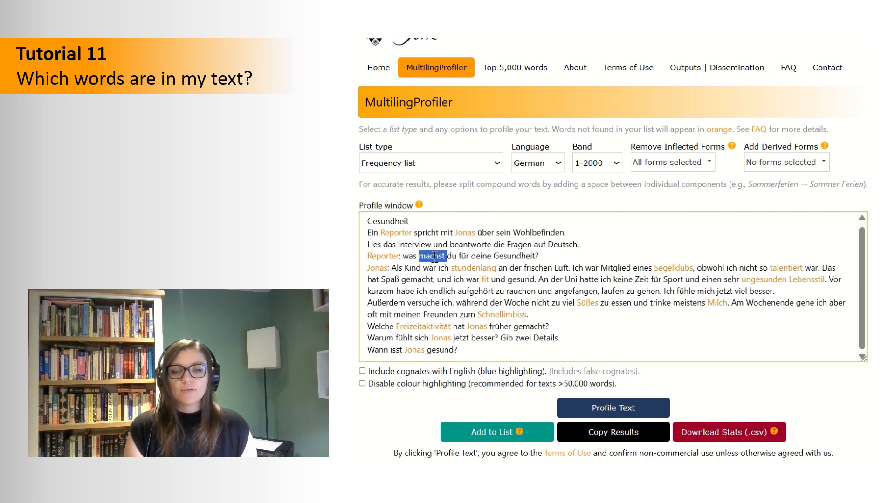
pyautogui.write('tust')
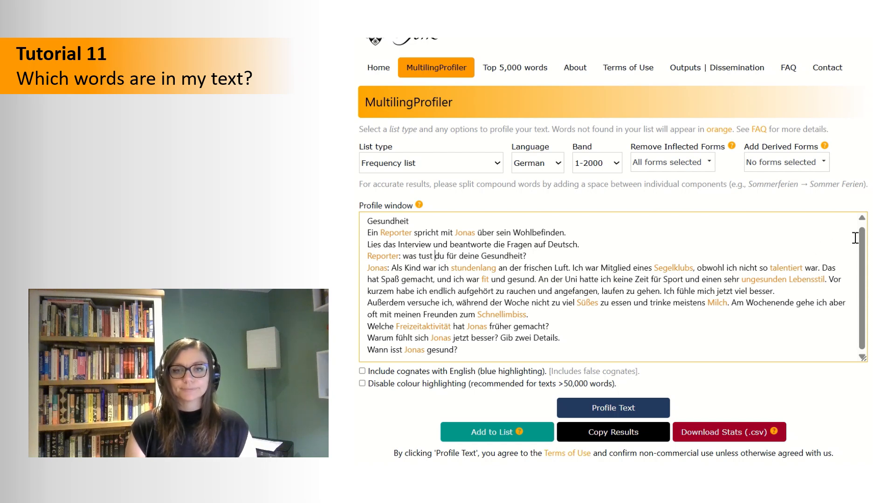
# Step: Switch back to the word_group_statistics workbook in Excel and check the listed forms of fühlen, machen and sein
pyautogui.hotkey('alt', 'Tab')
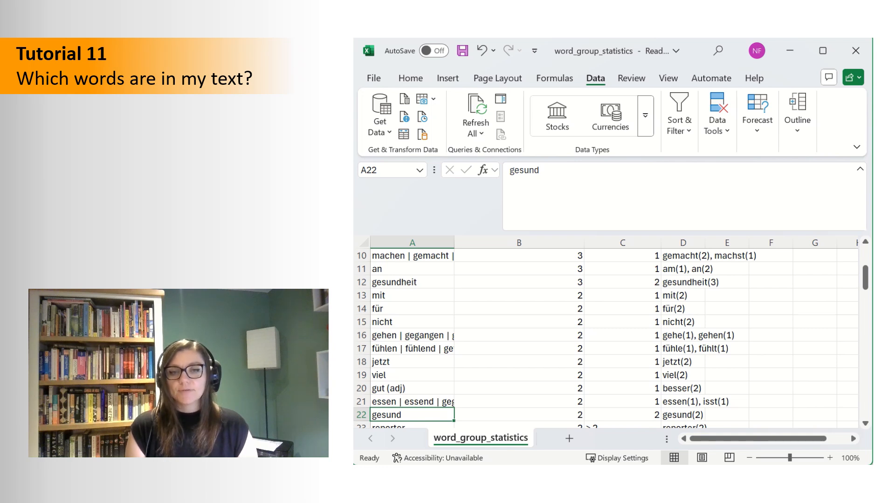
pyautogui.click(689, 349)
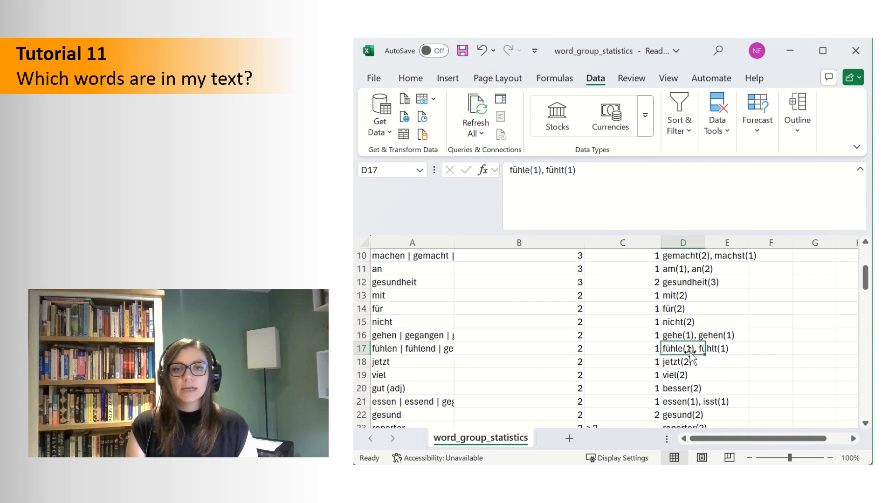
pyautogui.click(674, 255)
pyautogui.scroll(2, 723, 356)
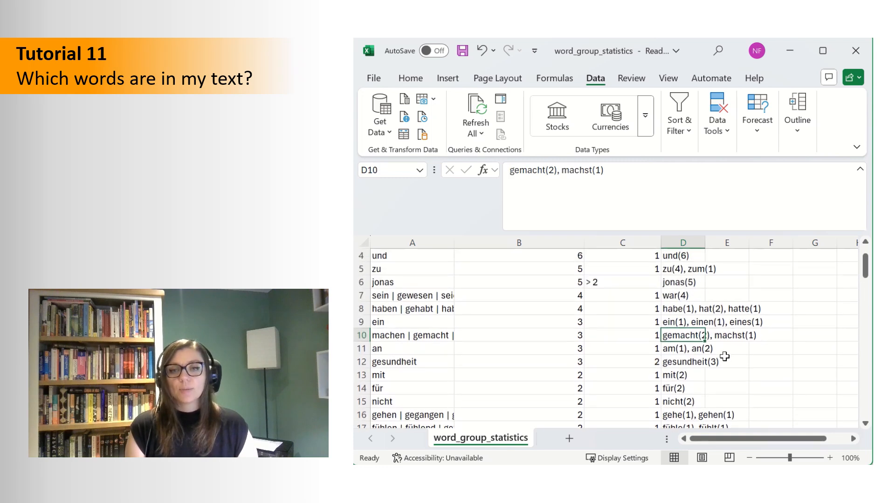
pyautogui.click(361, 296)
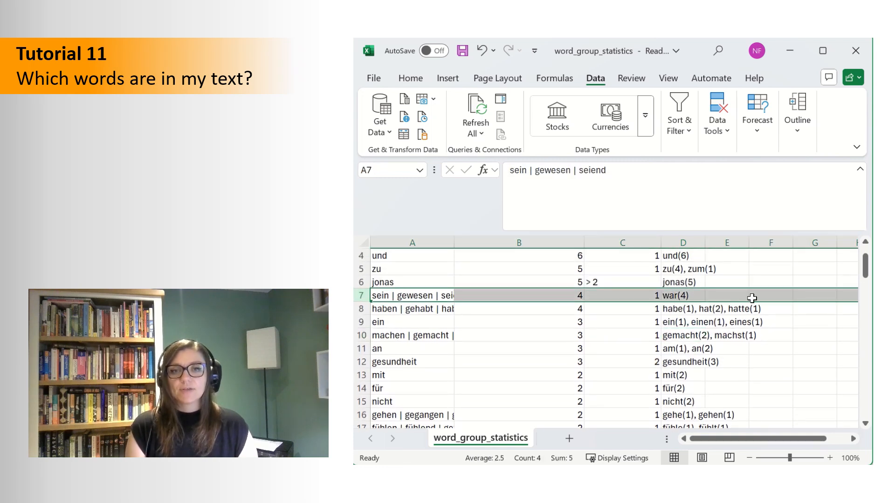
pyautogui.click(677, 296)
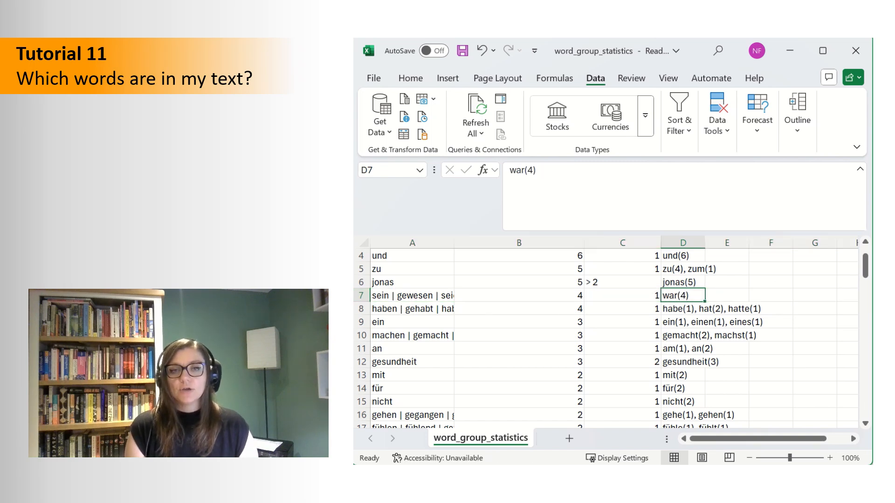
# Step: Close the workbook, return to MultilingProfiler and change "war ich" to "waren wir" in the interviewee's first sentence
pyautogui.click(856, 50)
pyautogui.click(637, 236)
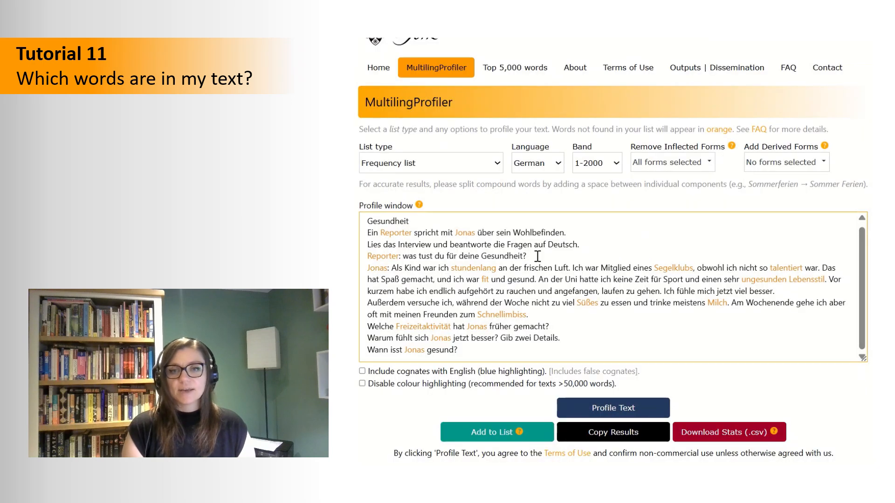
pyautogui.click(436, 268)
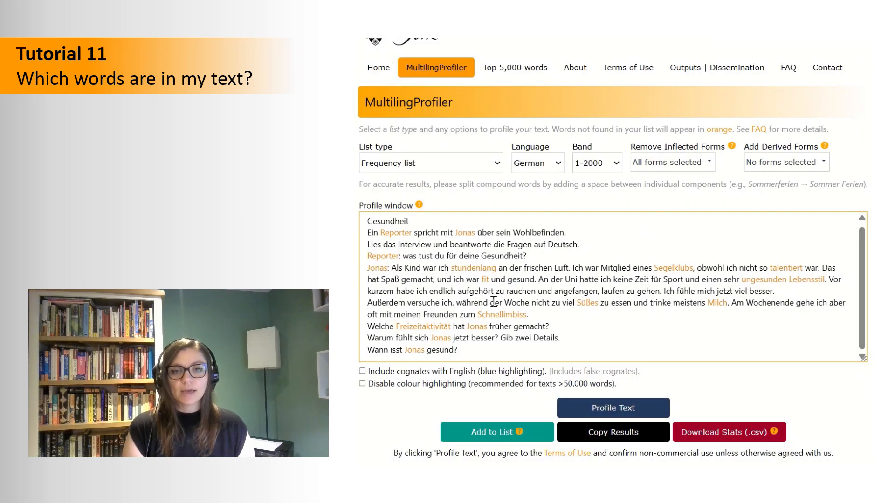
pyautogui.write('en wir')
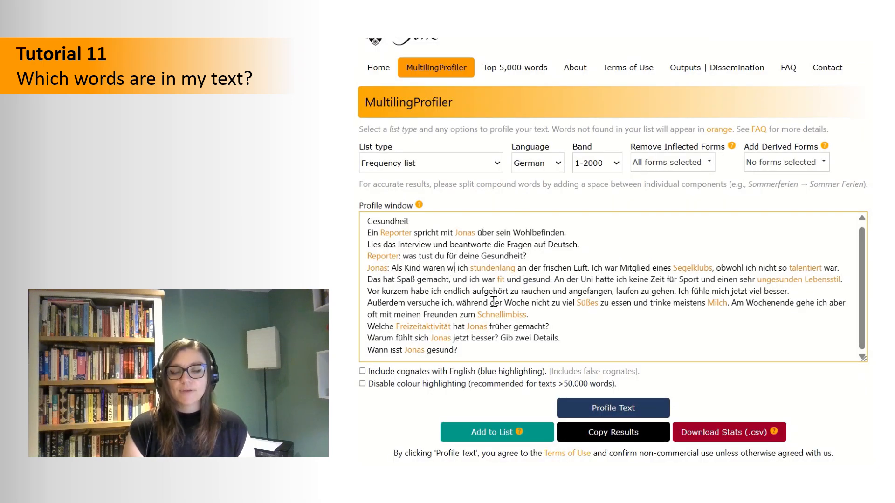
pyautogui.press('Delete')
pyautogui.press('Delete')
pyautogui.press('Delete')
pyautogui.press('Delete')
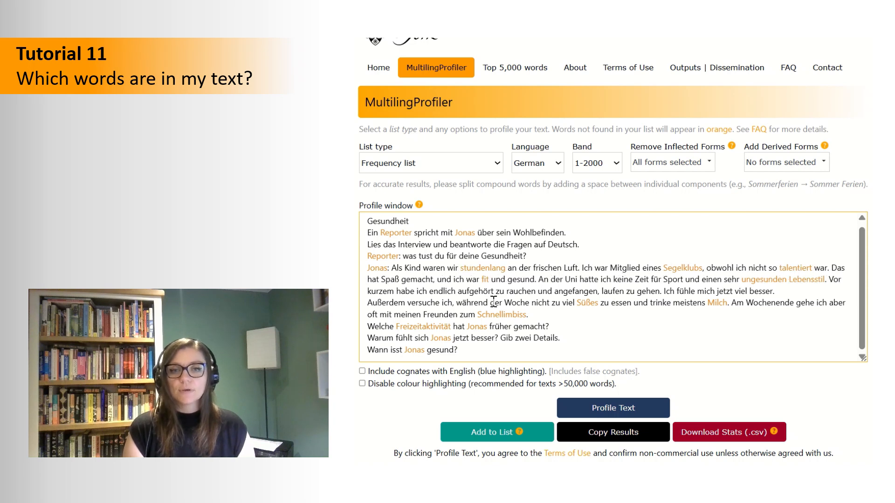
# Step: Change "Kind" to "Kinder" in the same sentence and profile the edited text
pyautogui.click(421, 268)
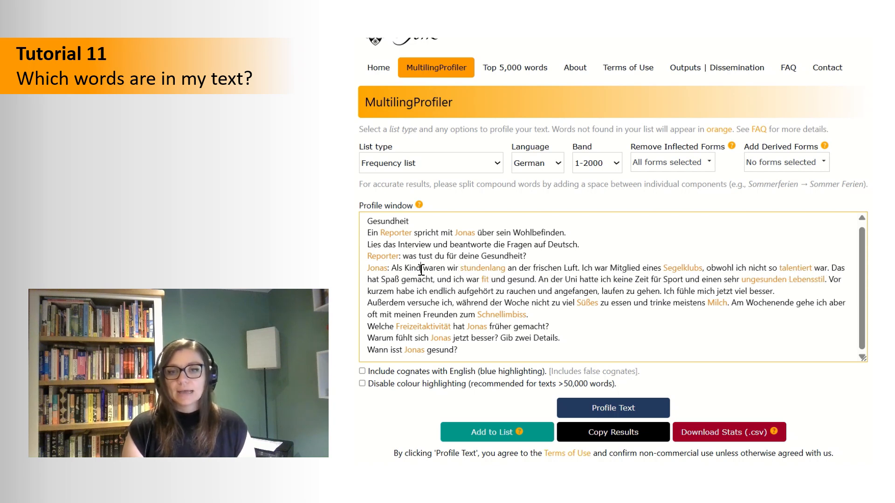
pyautogui.write('er')
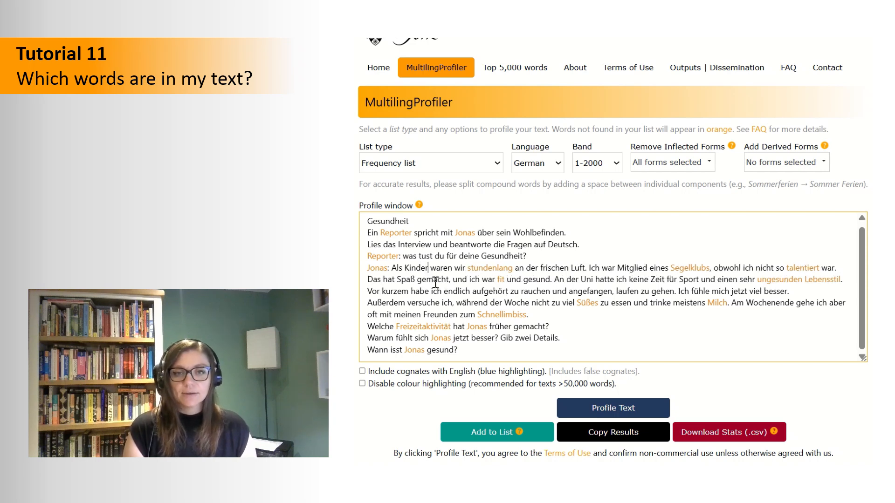
pyautogui.click(623, 411)
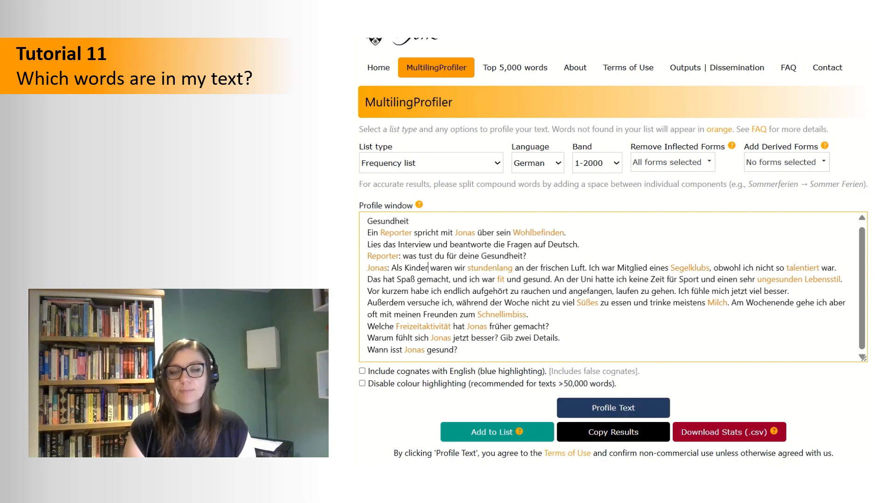
pyautogui.scroll(-1, 613, 252)
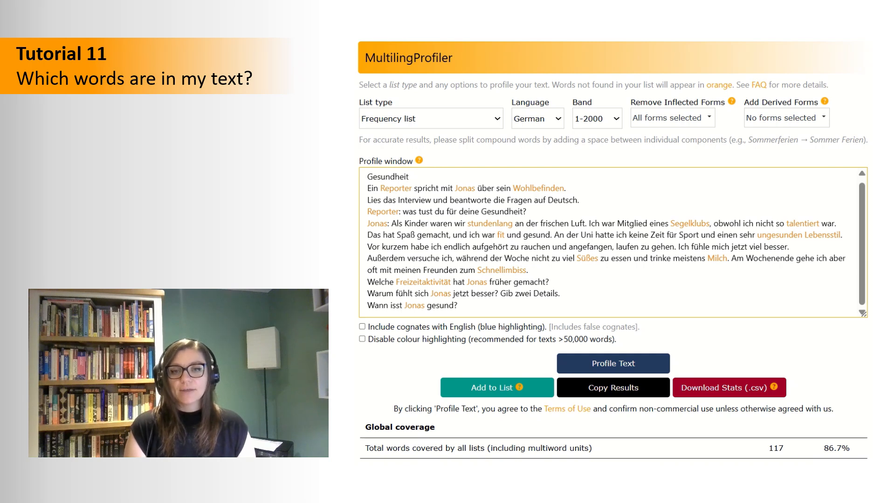
# Step: Include all derived forms in the word list and profile the text again
pyautogui.click(809, 121)
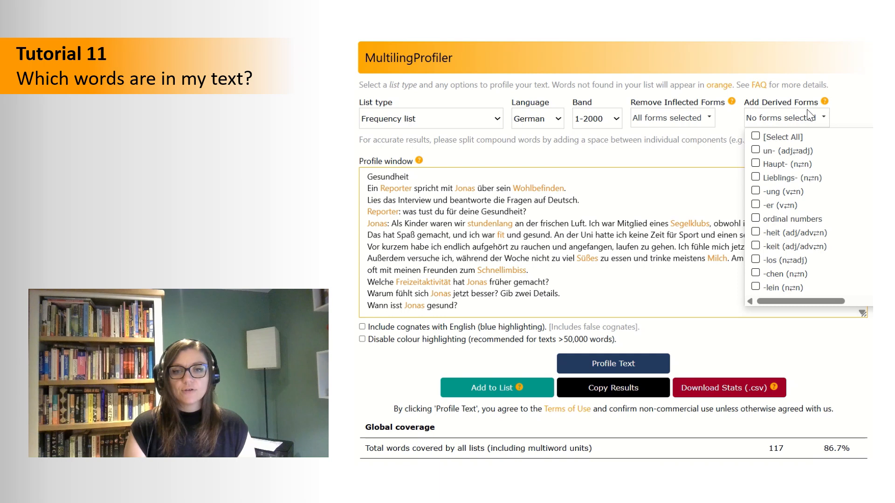
pyautogui.click(755, 137)
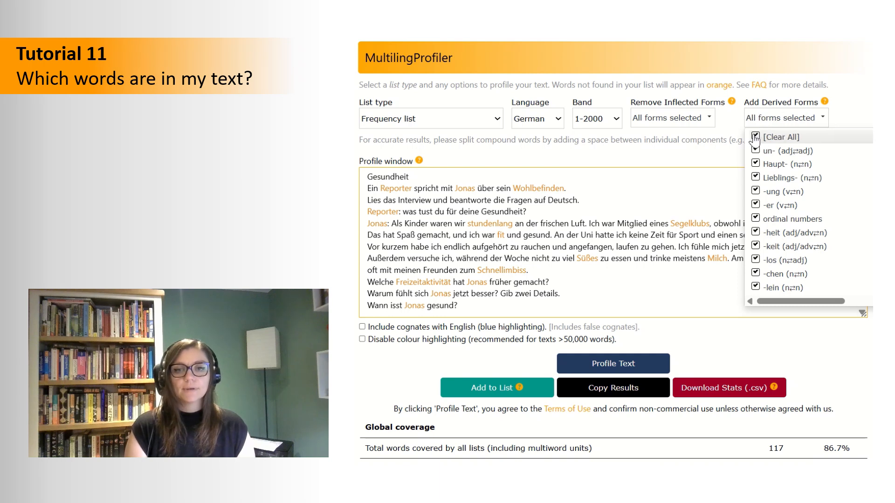
pyautogui.click(712, 352)
pyautogui.click(625, 364)
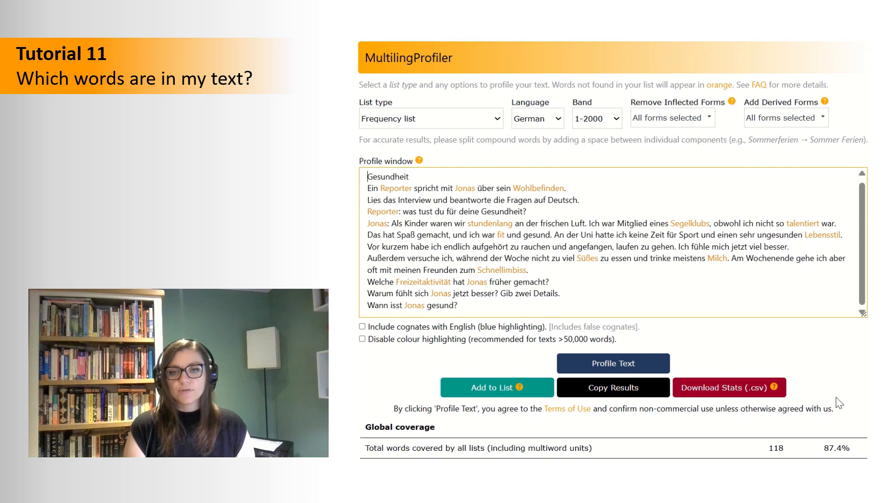
# Step: Check the global coverage, the word statistics and the number of word groups in the profiled text
pyautogui.moveTo(826, 454); pyautogui.dragTo(857, 453)
pyautogui.click(857, 453)
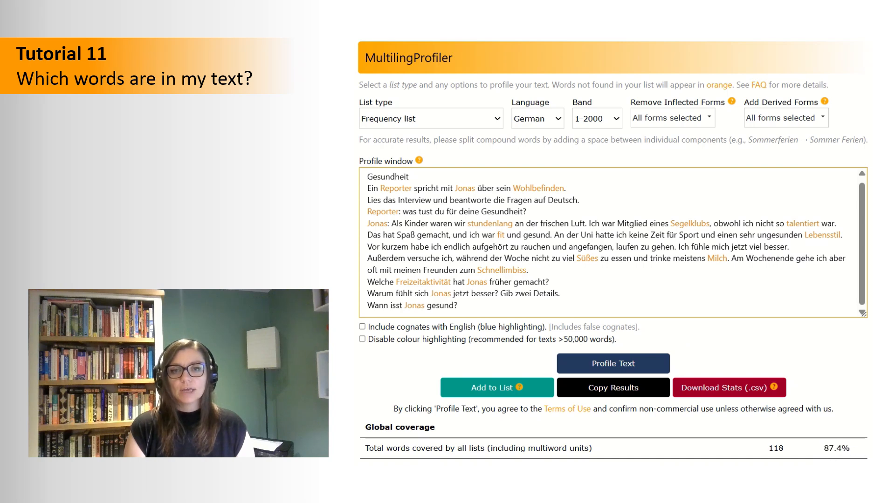
pyautogui.scroll(-5, 613, 251)
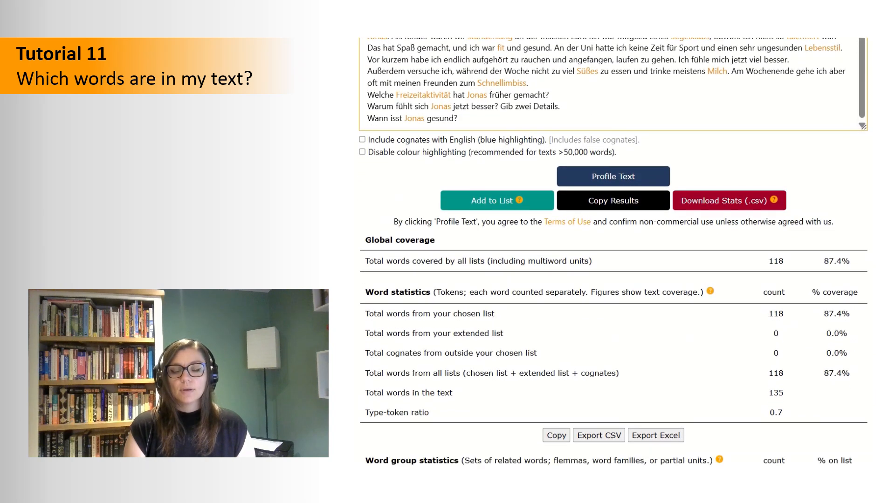
pyautogui.scroll(-2, 777, 416)
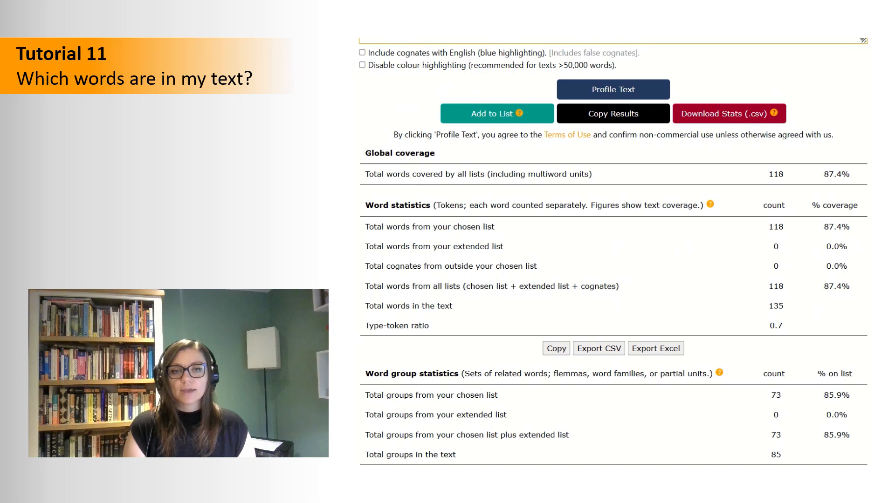
pyautogui.moveTo(769, 457); pyautogui.dragTo(819, 459)
pyautogui.click(819, 459)
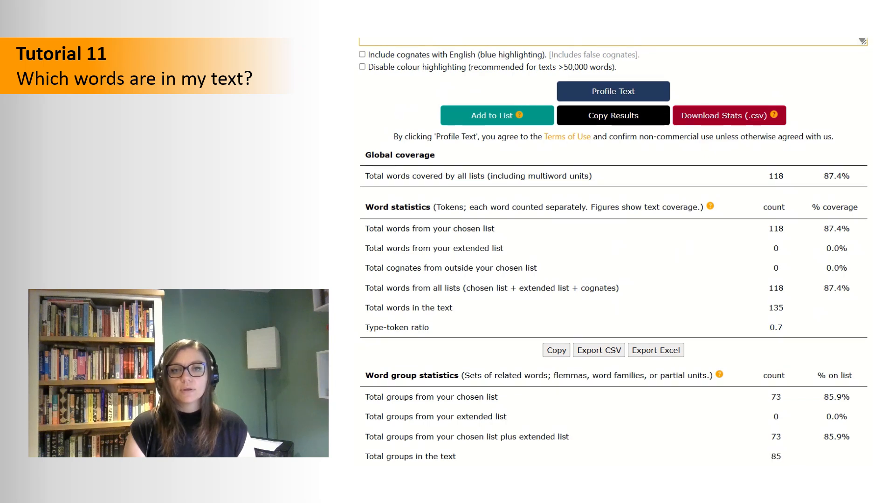
pyautogui.scroll(4, 521, 121)
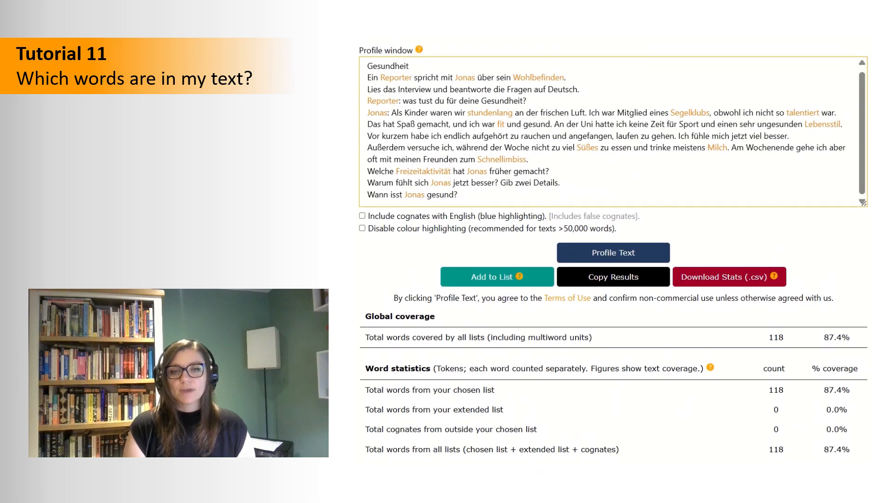
# Step: Locate the related words "Gesundheit", "ungesunden" and "gesund" in the profiled text
pyautogui.doubleClick(502, 100)
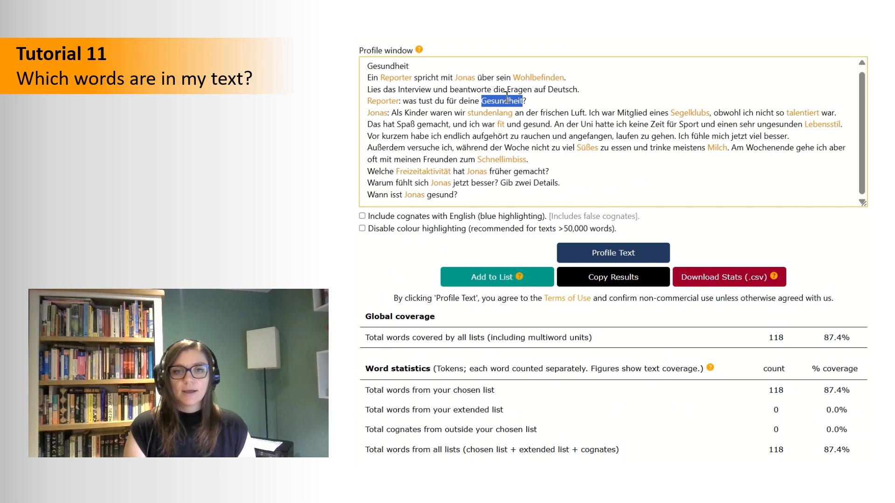
pyautogui.doubleClick(781, 125)
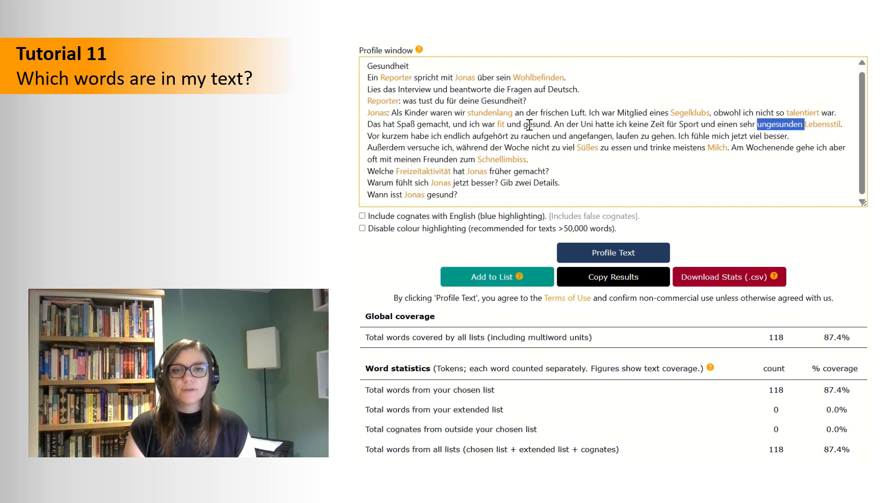
pyautogui.click(534, 125)
pyautogui.doubleClick(534, 125)
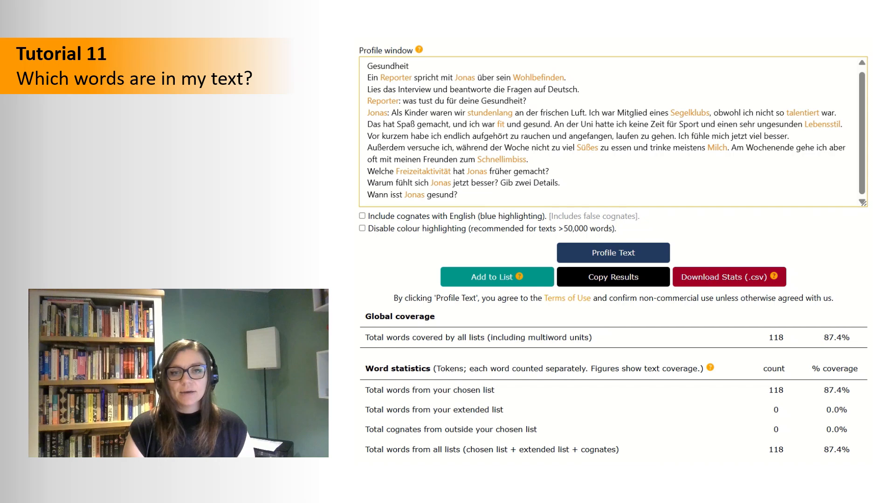
# Step: Download the statistics for the edited text and open word_group_statistics from the downloaded word_group_data archive in Excel
pyautogui.click(748, 279)
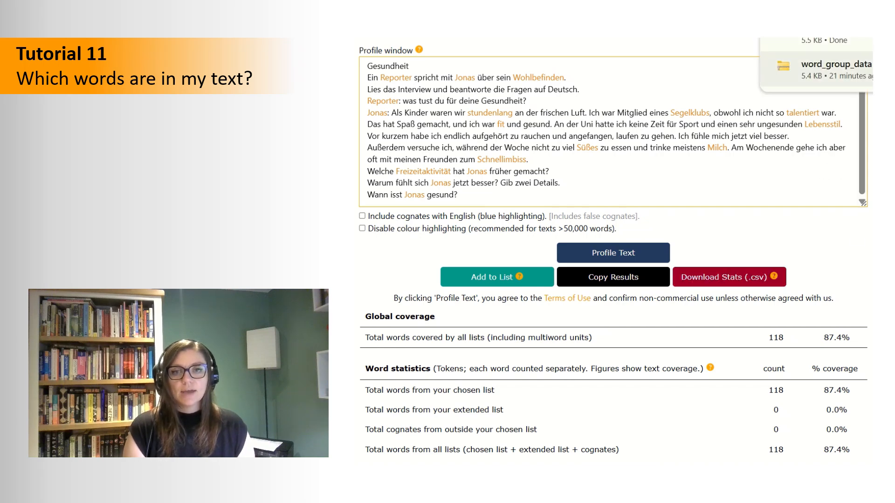
pyautogui.click(830, 68)
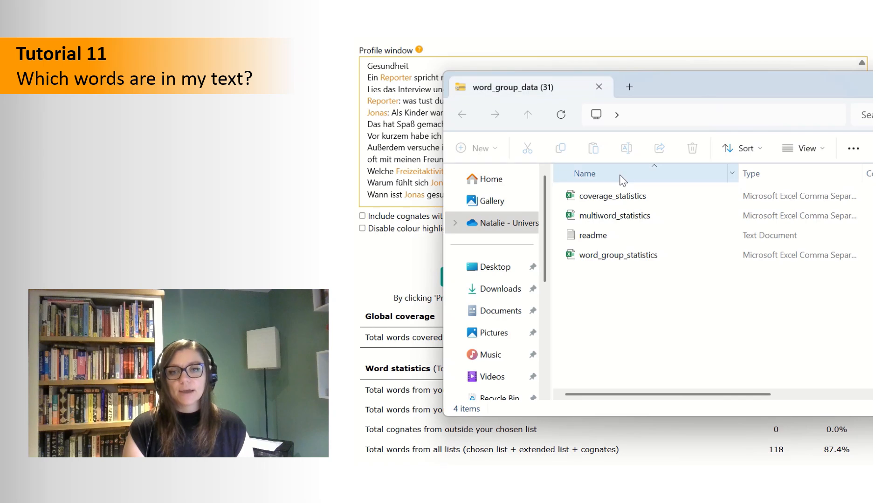
pyautogui.click(619, 257)
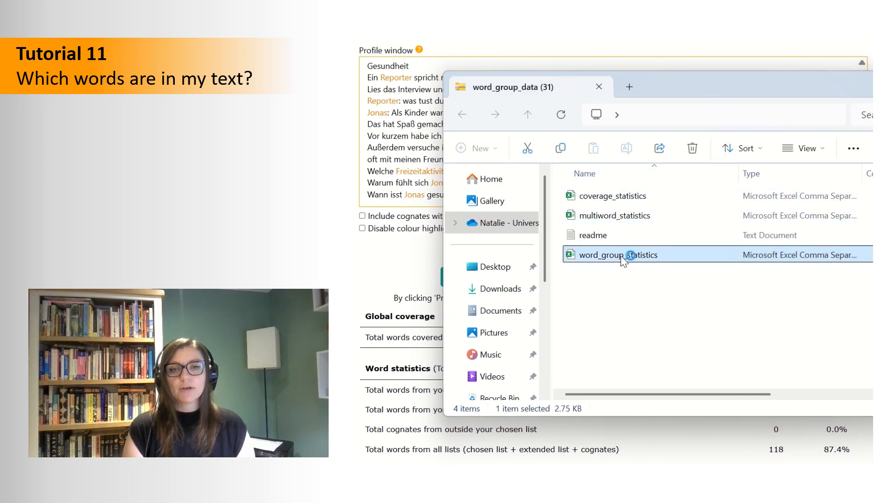
pyautogui.doubleClick(623, 259)
# Step: Sort the word groups by number of occurrences in descending order
pyautogui.click(438, 242)
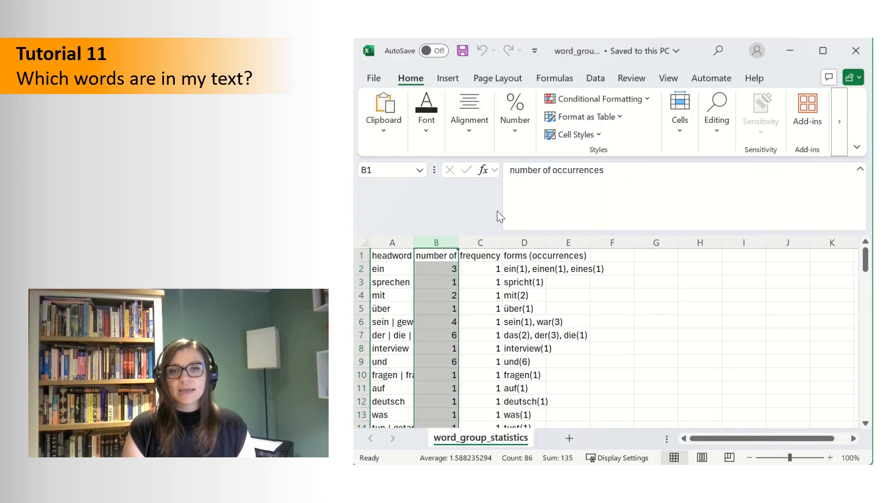
pyautogui.click(595, 77)
pyautogui.click(679, 119)
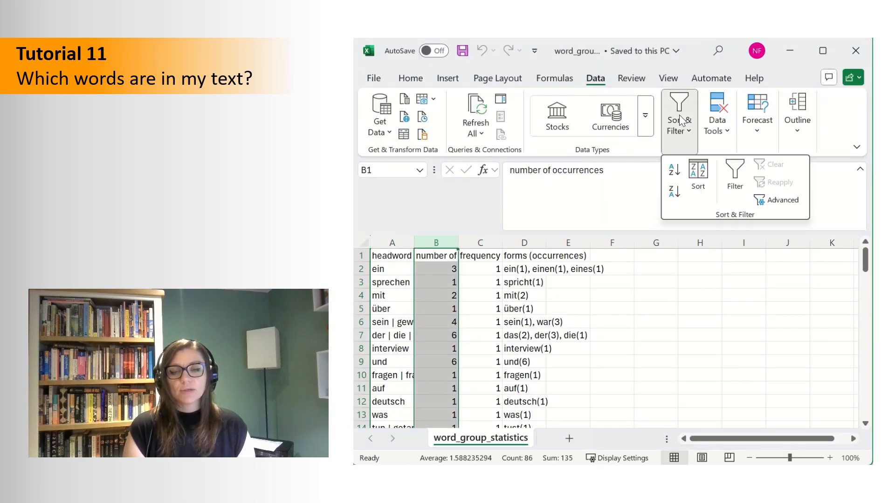
pyautogui.click(674, 191)
pyautogui.click(832, 263)
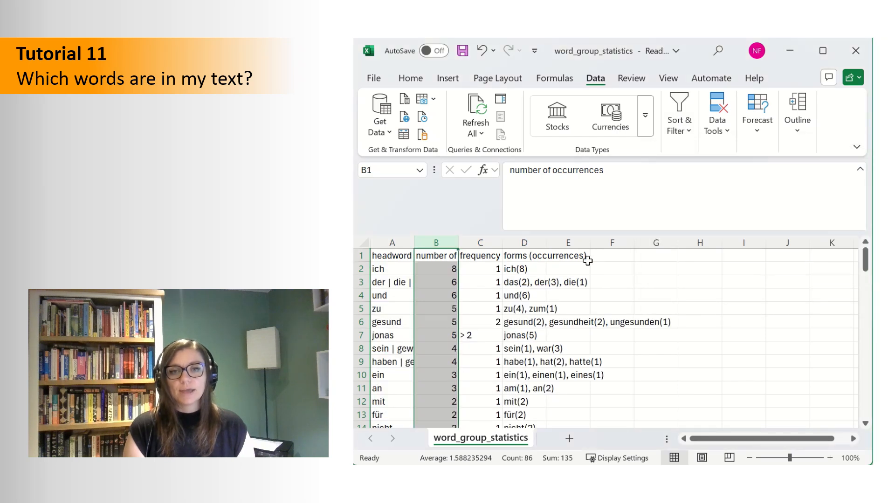
# Step: Examine the forms grouped under the headword gesund and the word groups listed below it
pyautogui.click(361, 322)
pyautogui.scroll(-1, 612, 333)
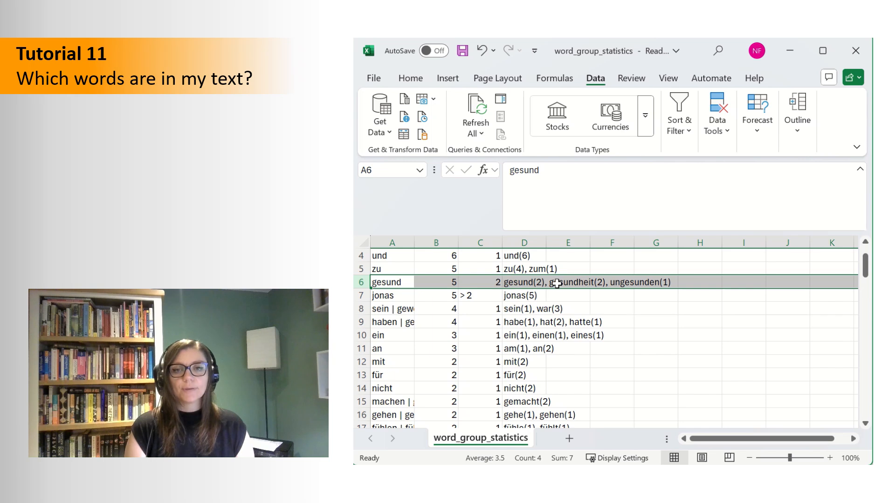
pyautogui.click(842, 322)
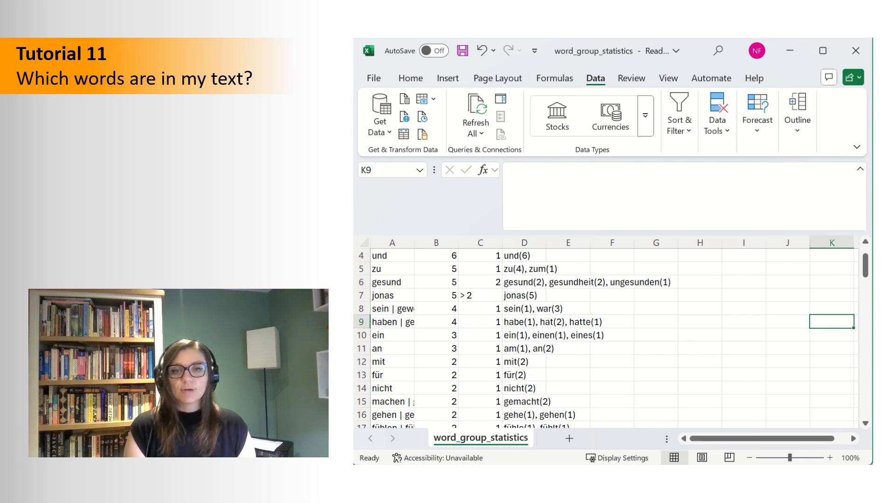
# Step: Close the workbook, return to MultilingProfiler and review the individual derived-form options, clearing and reselecting -heit
pyautogui.click(855, 51)
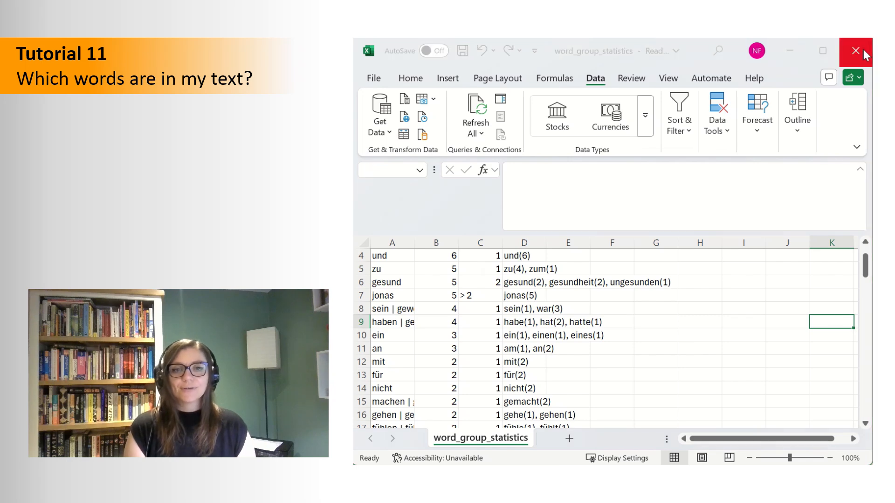
pyautogui.click(647, 246)
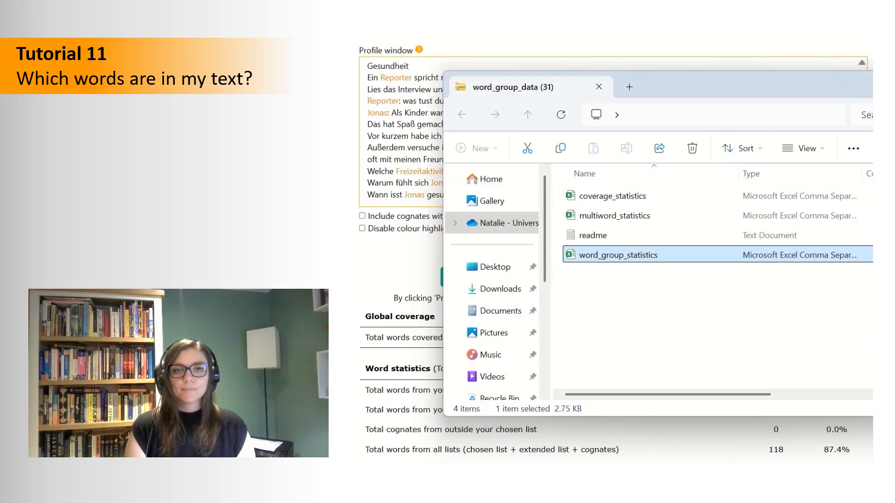
pyautogui.scroll(3, 612, 251)
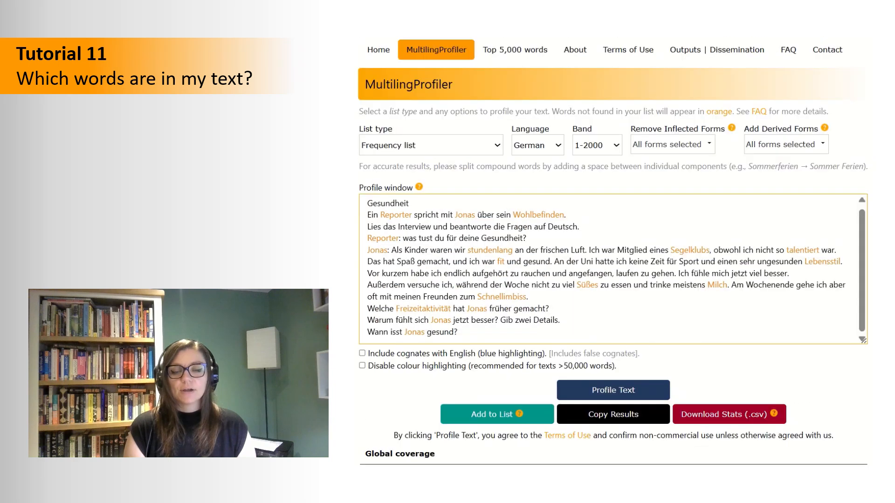
pyautogui.click(818, 147)
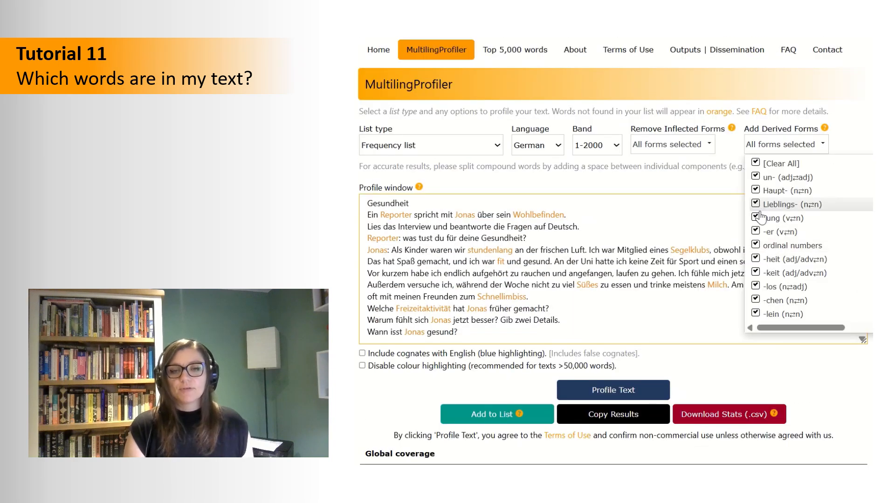
pyautogui.click(756, 259)
pyautogui.click(755, 260)
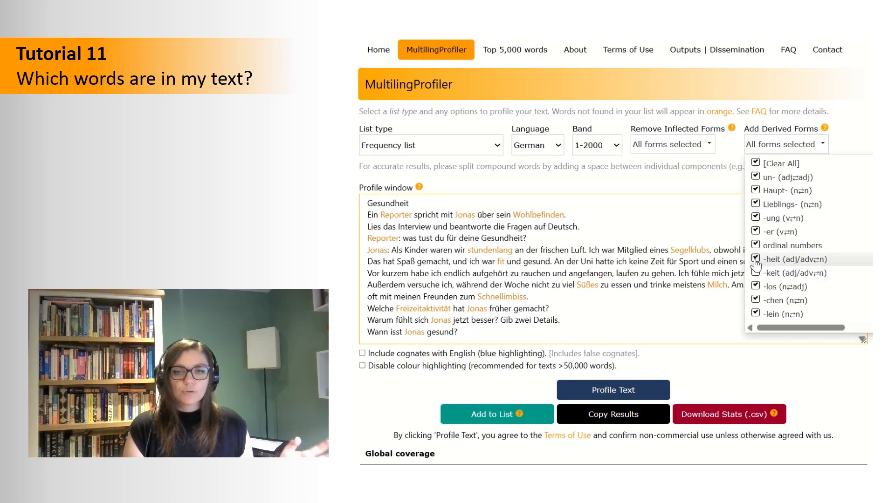
pyautogui.press('Escape')
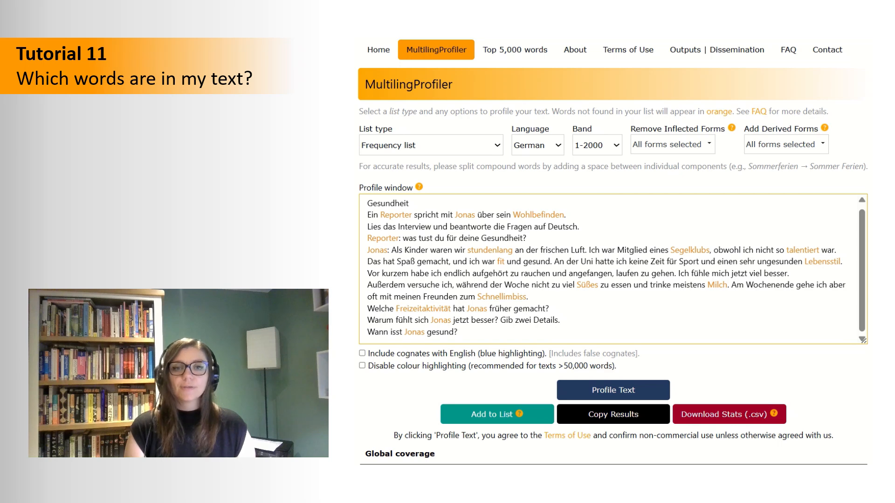
pyautogui.scroll(-2, 613, 252)
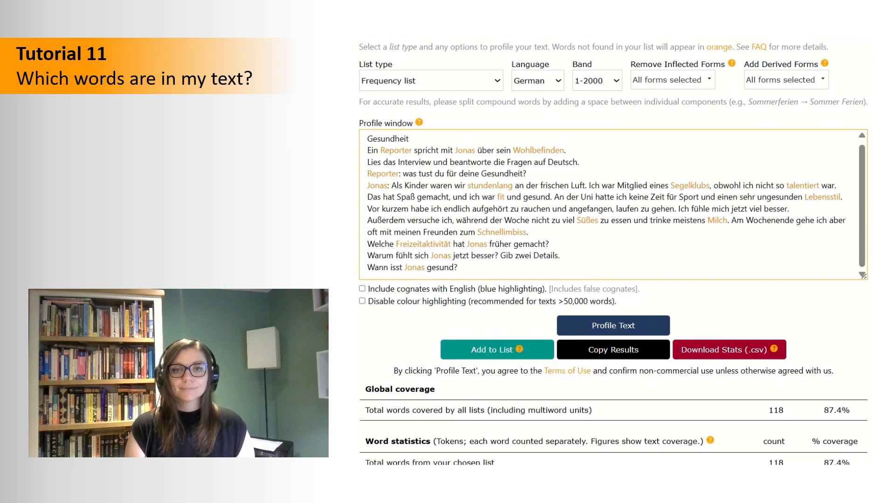
pyautogui.scroll(1, 613, 252)
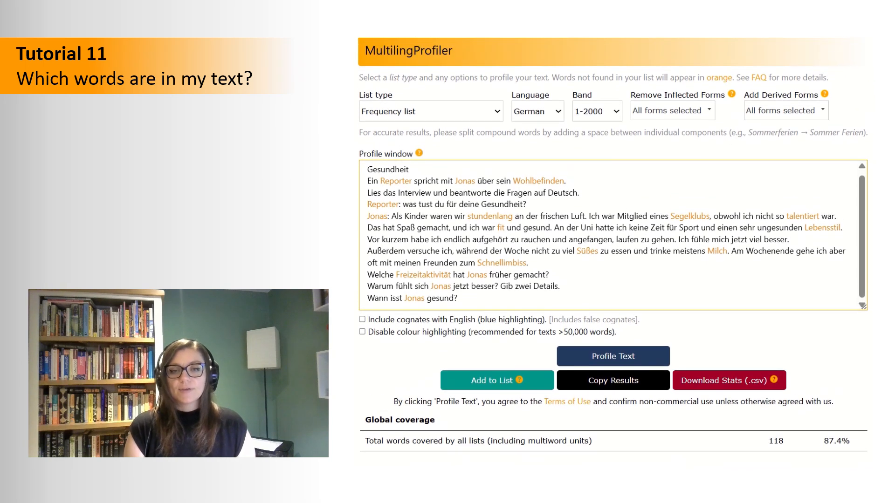
# Step: Set the frequency band to 1-5000 and check the text's total coverage percentage
pyautogui.scroll(1, 613, 250)
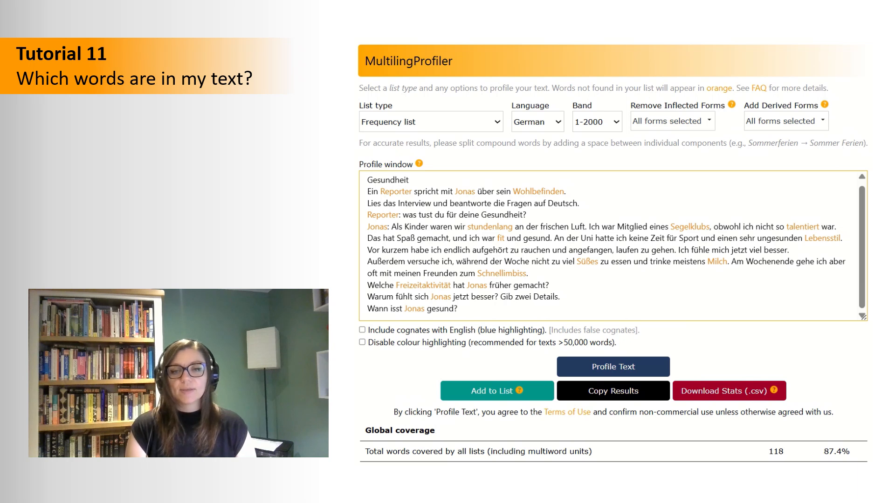
pyautogui.click(604, 125)
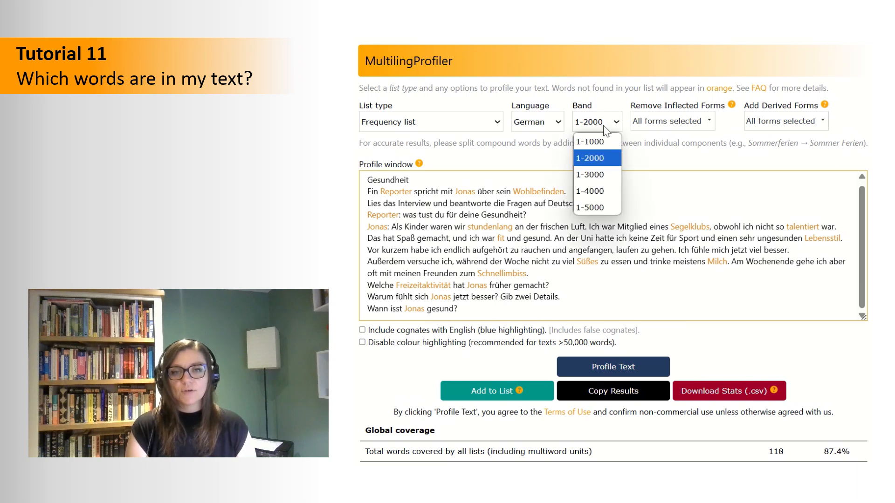
pyautogui.click(591, 207)
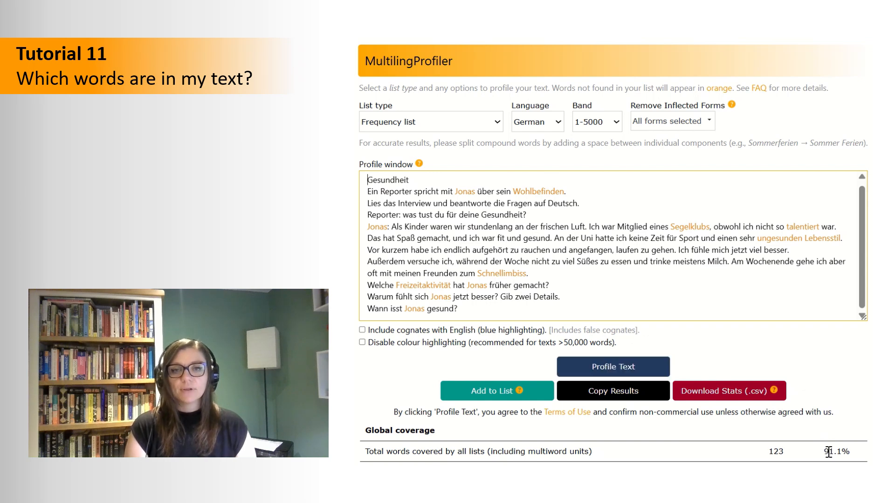
pyautogui.moveTo(824, 453); pyautogui.dragTo(849, 452)
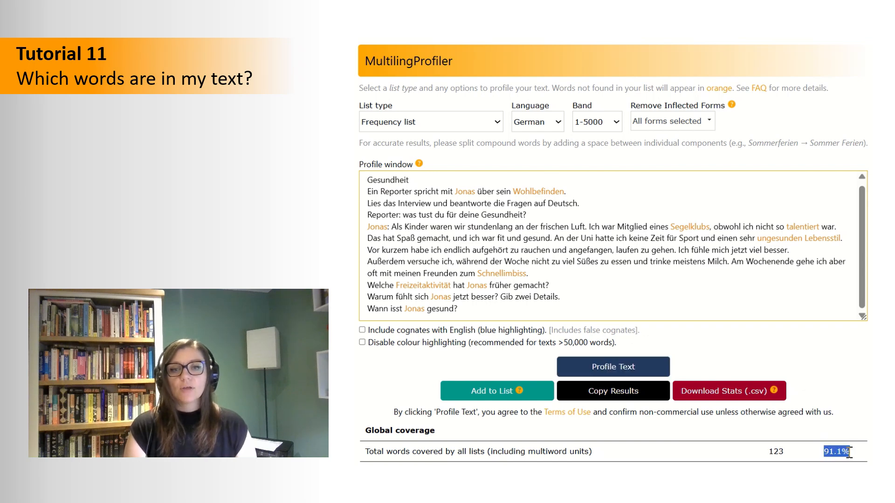
pyautogui.click(816, 346)
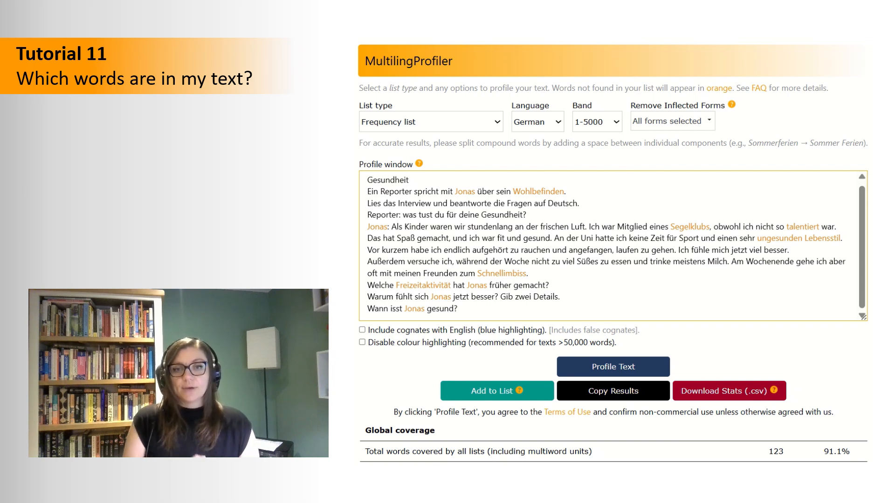
# Step: Download the statistics, open coverage_statistics from the word_group_data archive in Excel, and widen the frequency band column
pyautogui.click(705, 393)
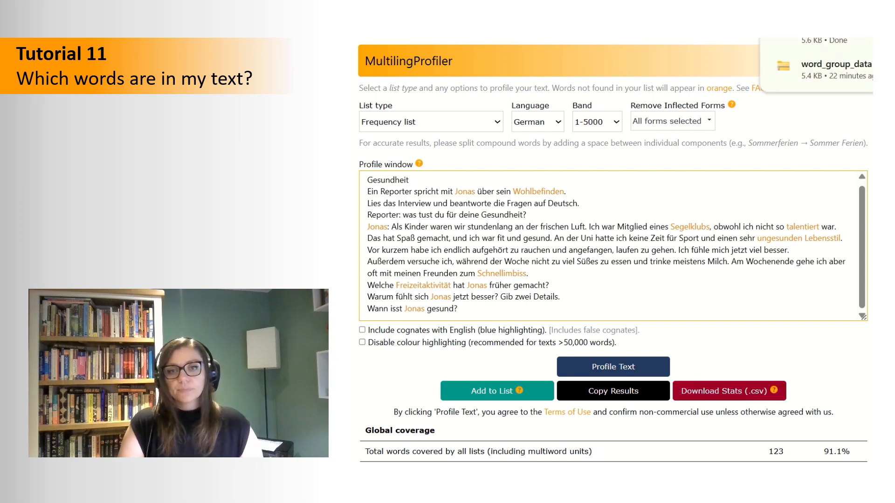
pyautogui.click(834, 69)
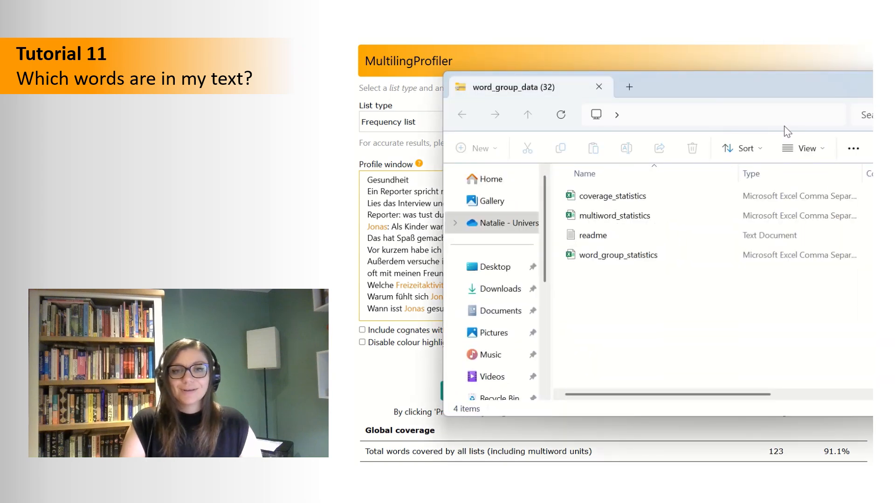
pyautogui.doubleClick(620, 195)
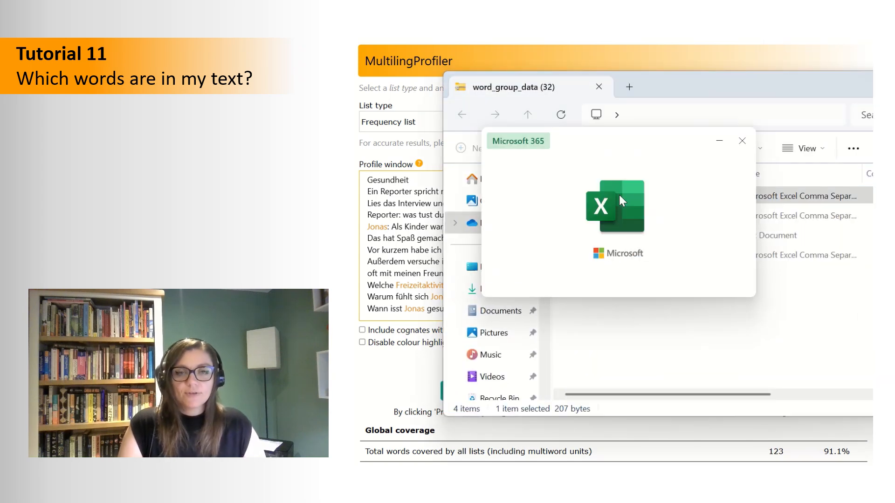
pyautogui.moveTo(414, 241); pyautogui.dragTo(438, 241)
pyautogui.click(426, 239)
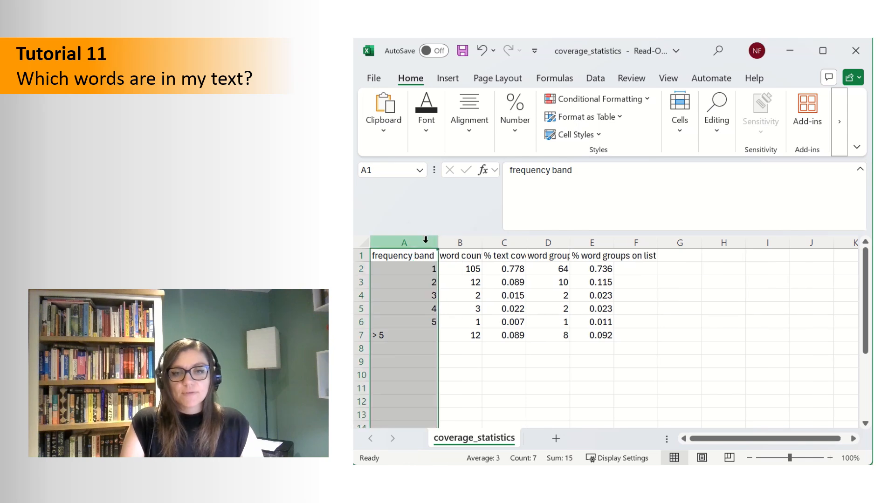
# Step: Examine the coverage figures for frequency bands 1 to 5 row by row, and close the coverage_statistics workbook
pyautogui.click(531, 377)
pyautogui.moveTo(360, 269)
pyautogui.mouseDown()
pyautogui.moveTo(368, 284)
pyautogui.moveTo(360, 283)
pyautogui.mouseUp()
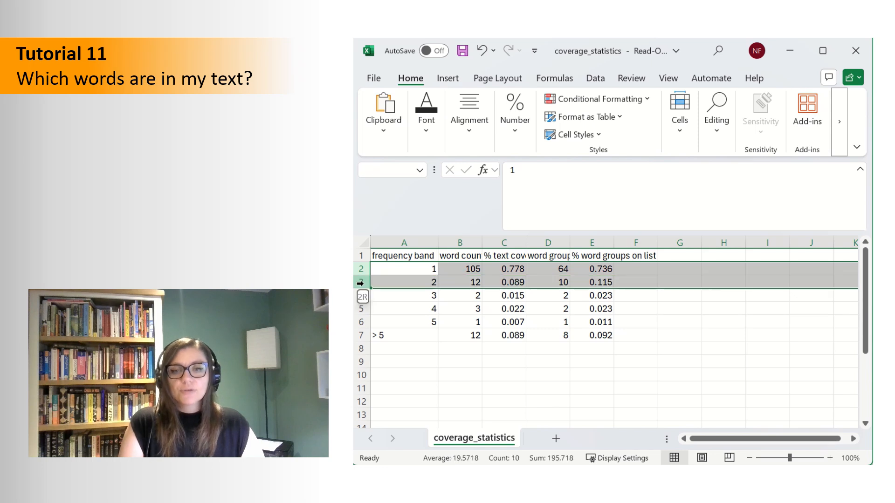
pyautogui.click(410, 388)
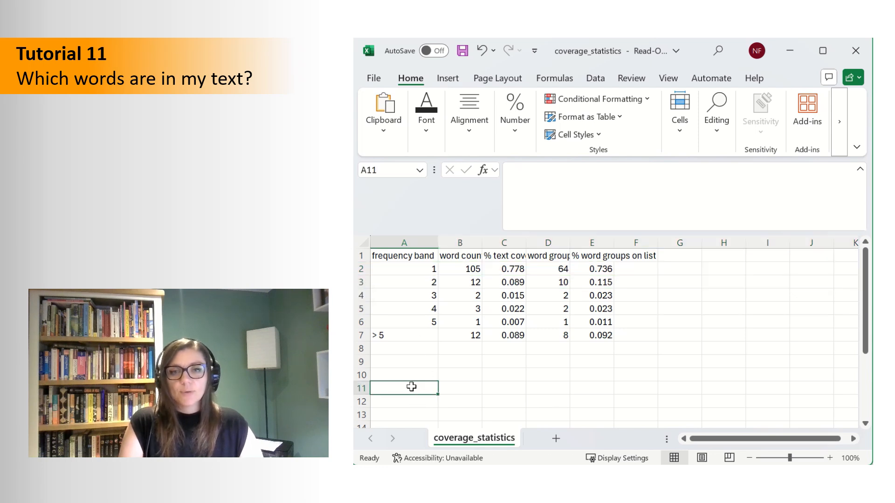
pyautogui.click(359, 295)
pyautogui.click(362, 309)
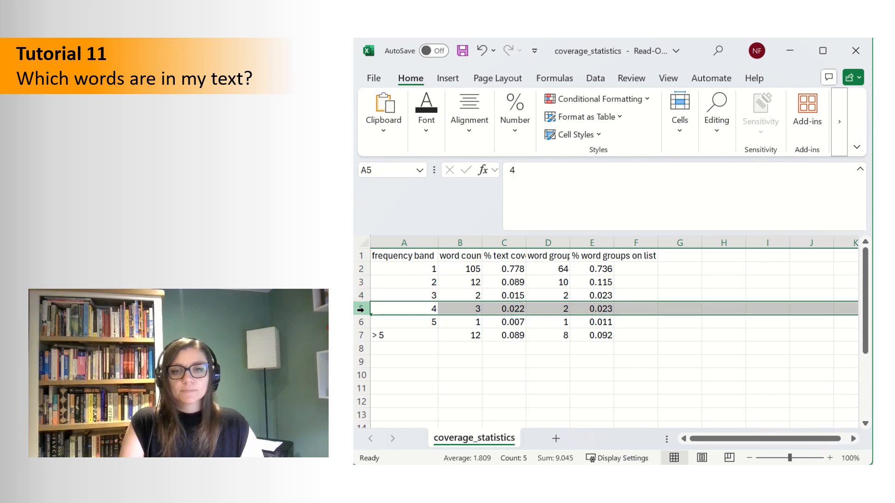
pyautogui.click(362, 322)
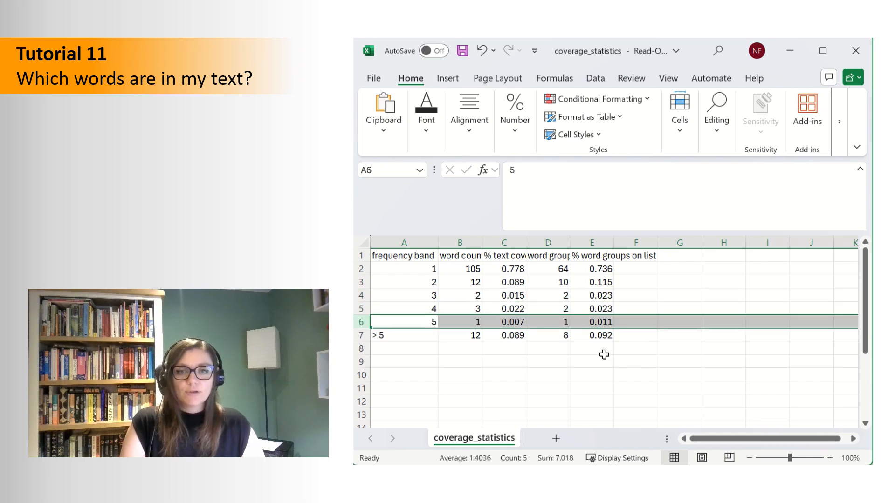
pyautogui.click(618, 397)
pyautogui.click(856, 50)
# Step: Open word_group_statistics from the archive and sort the word groups by number of occurrences in descending order
pyautogui.click(631, 237)
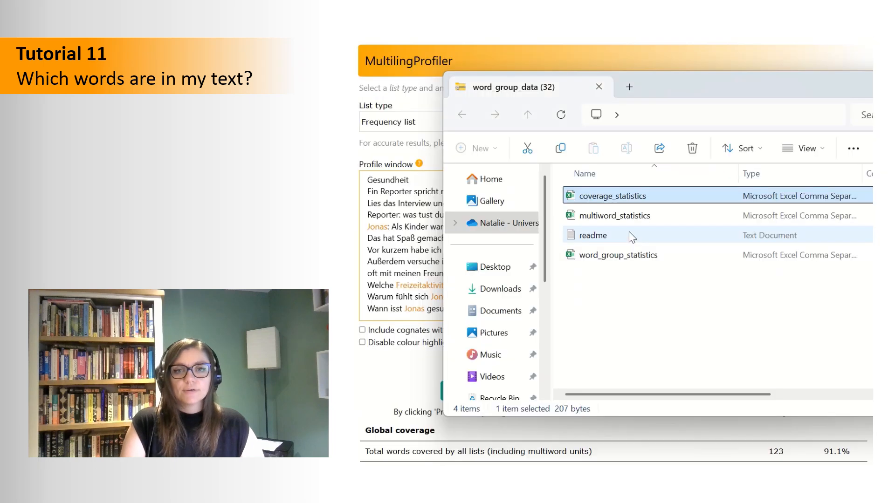
pyautogui.click(632, 259)
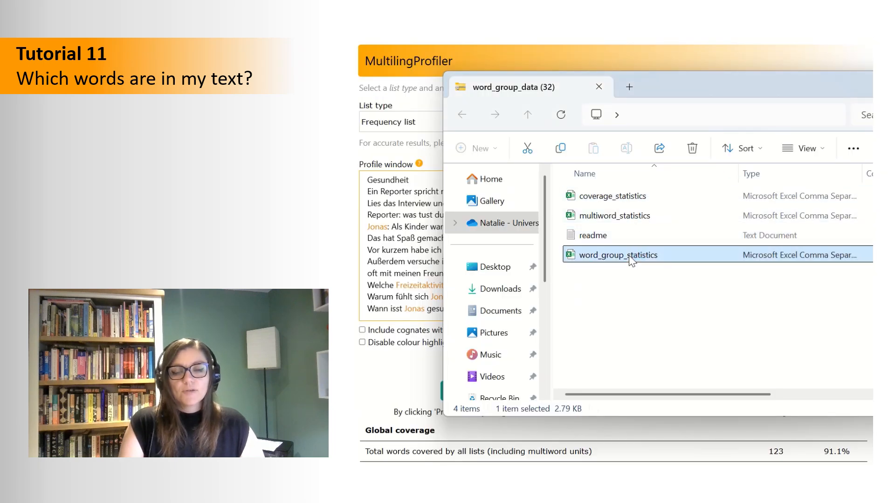
pyautogui.doubleClick(632, 260)
pyautogui.click(436, 243)
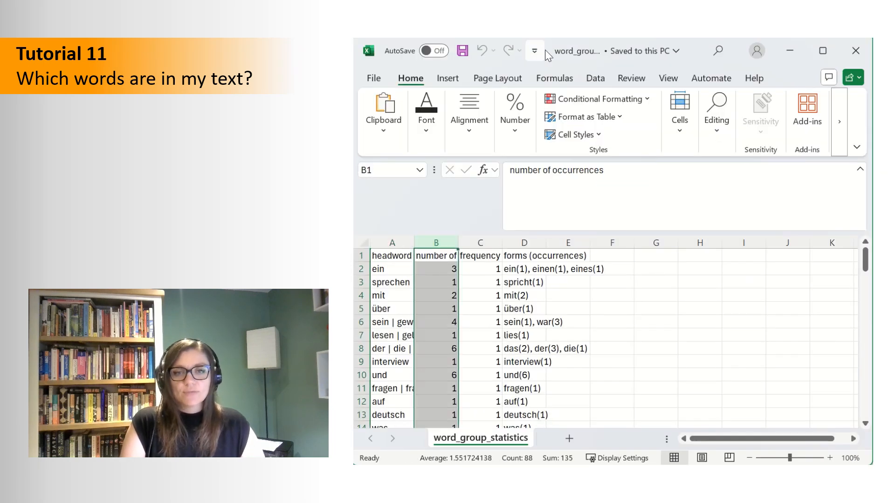
pyautogui.click(595, 78)
pyautogui.click(679, 117)
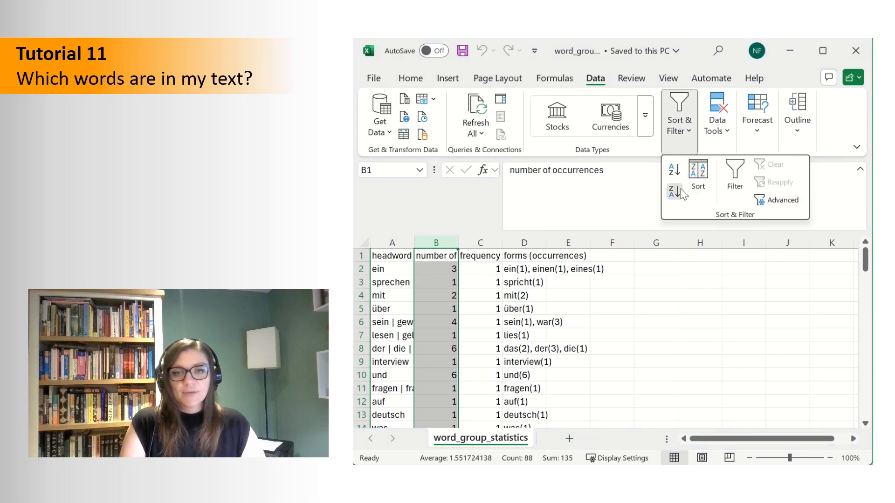
pyautogui.click(675, 191)
# Step: Review the word groups with a frequency band above 5 at the end of the list, and close the workbook without saving
pyautogui.click(846, 262)
pyautogui.moveTo(865, 259); pyautogui.dragTo(854, 399)
pyautogui.moveTo(485, 300); pyautogui.dragTo(481, 427)
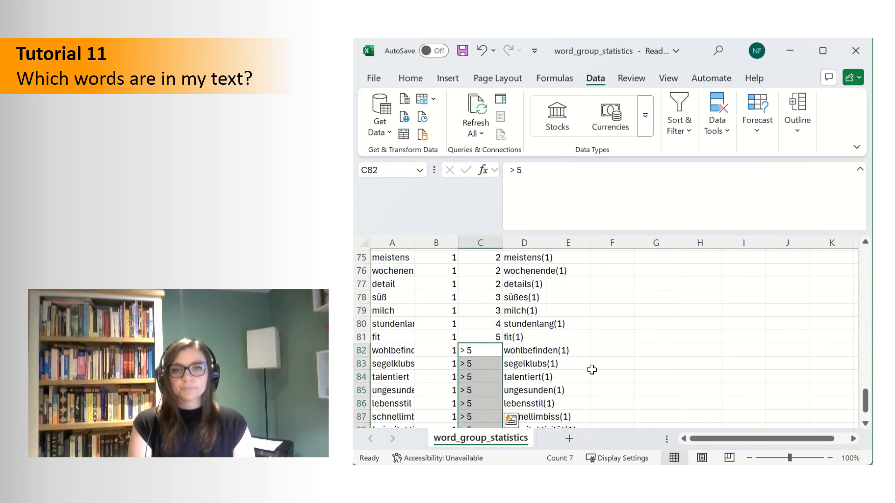
pyautogui.click(708, 322)
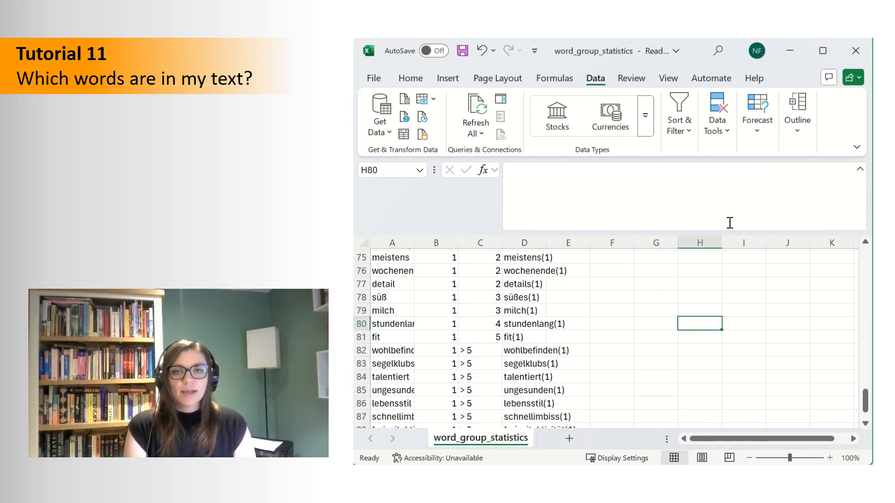
pyautogui.click(856, 51)
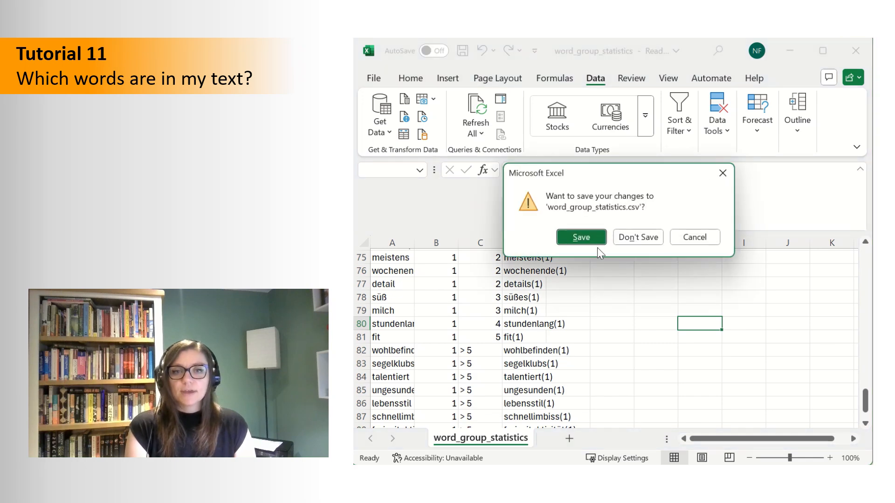
pyautogui.click(633, 240)
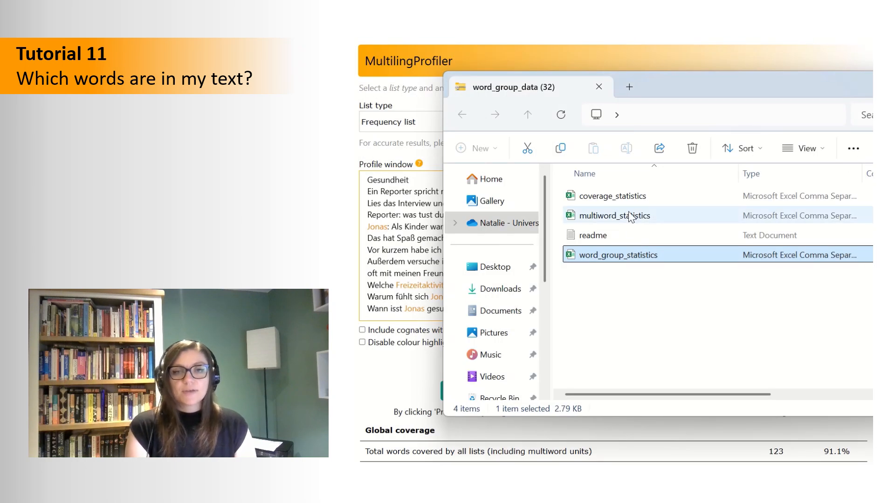
# Step: Open multiword_statistics from the archive to check for multiword units, and close the workbook
pyautogui.click(629, 217)
pyautogui.doubleClick(628, 215)
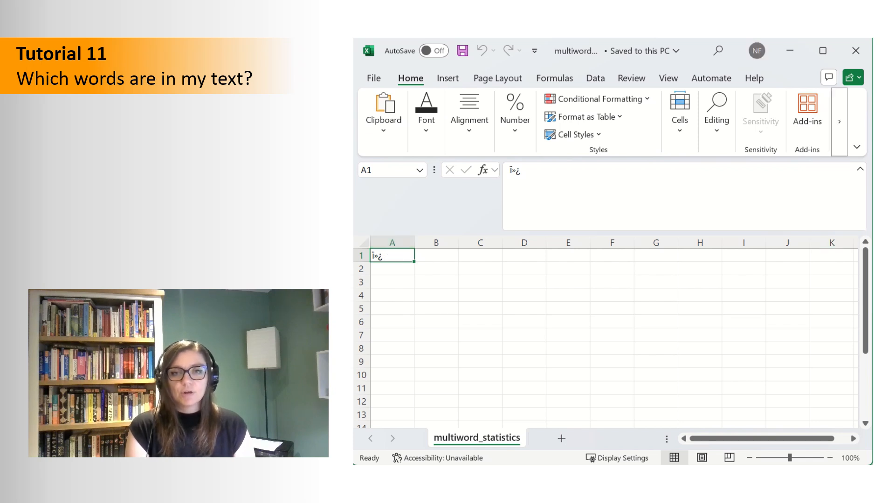
pyautogui.click(860, 49)
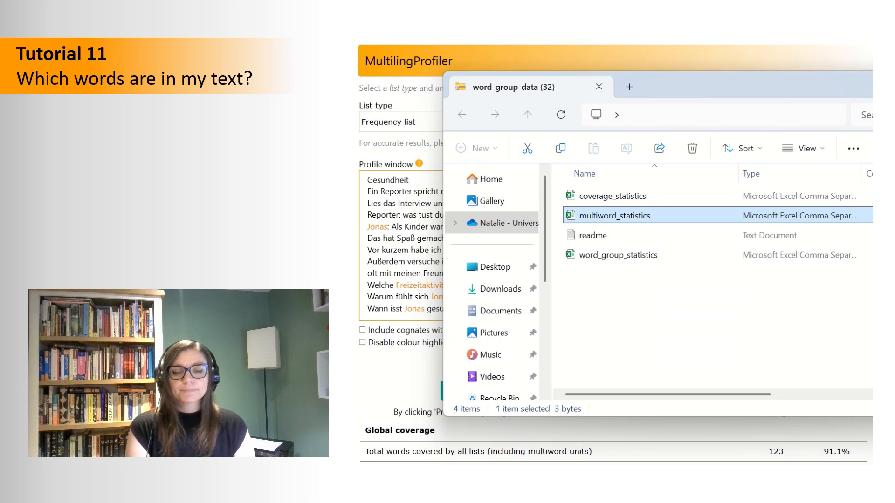
# Step: Return to MultilingProfiler, show the Extended List, and copy "Mitglied eines Segelklubs" from the text into it
pyautogui.click(508, 391)
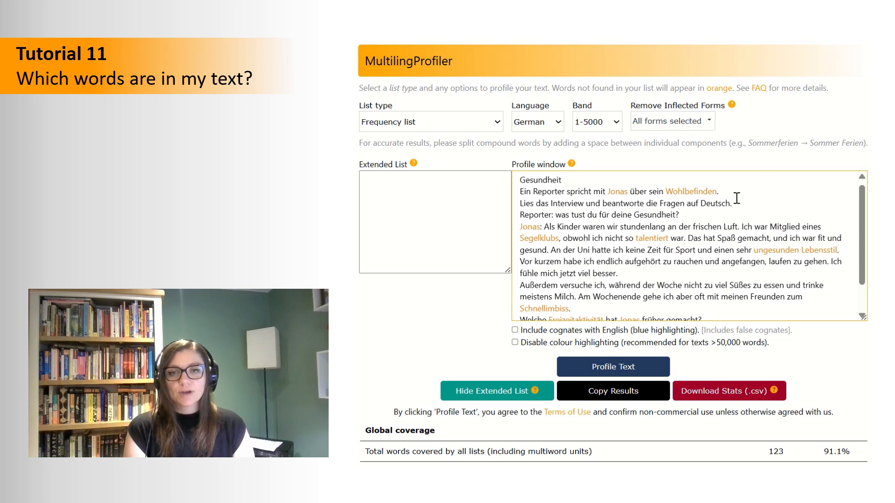
pyautogui.moveTo(770, 227); pyautogui.dragTo(560, 241)
pyautogui.hotkey('ctrl', 'c')
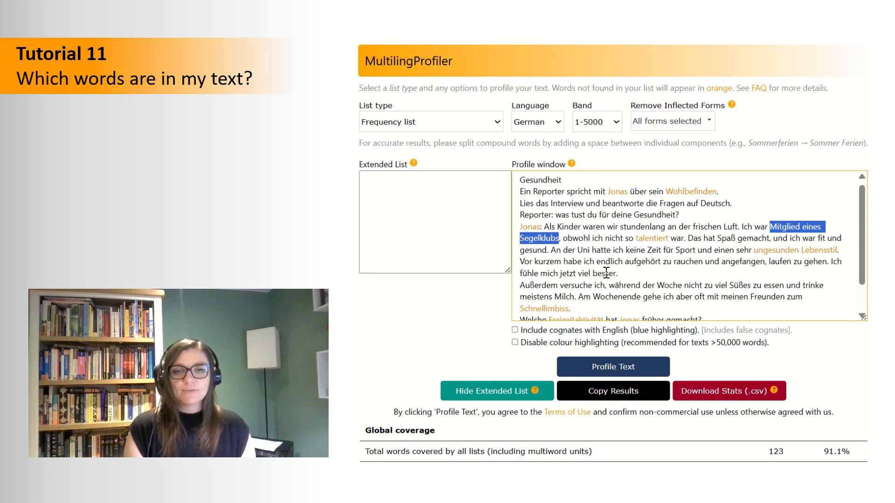
pyautogui.click(371, 180)
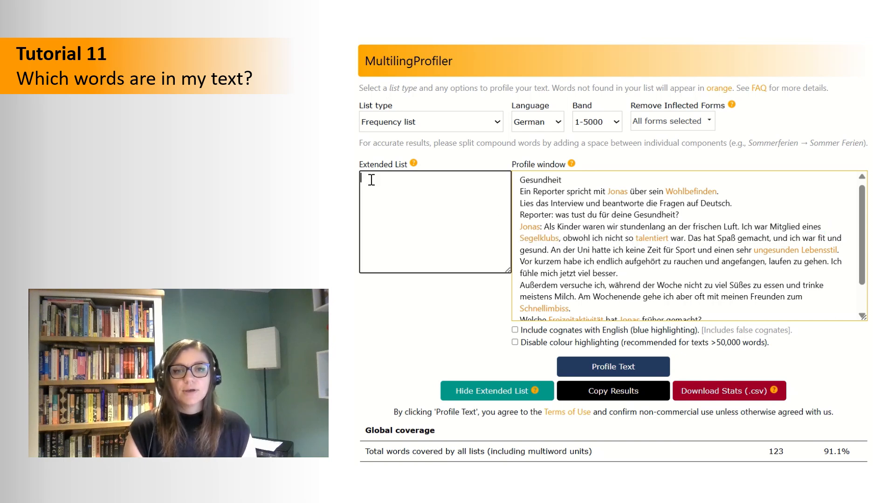
pyautogui.hotkey('ctrl', 'v')
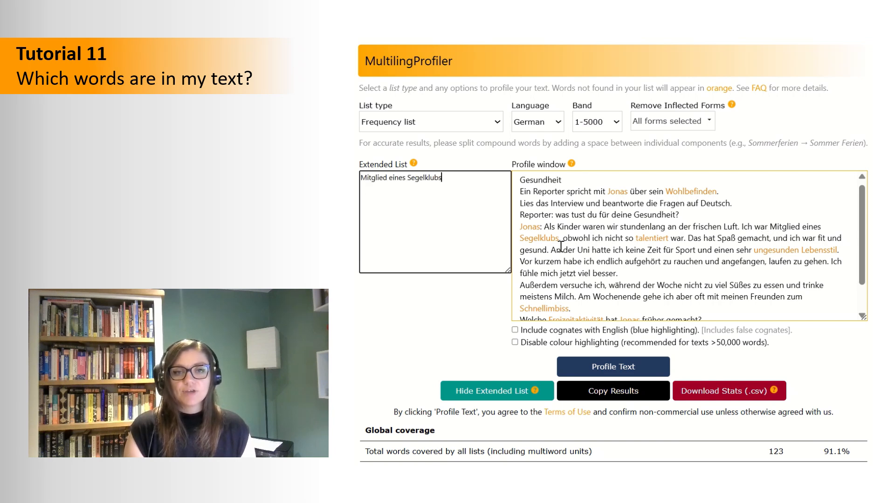
# Step: Copy the phrase "An der Uni" from the text onto a new line of the Extended List
pyautogui.scroll(-2, 580, 256)
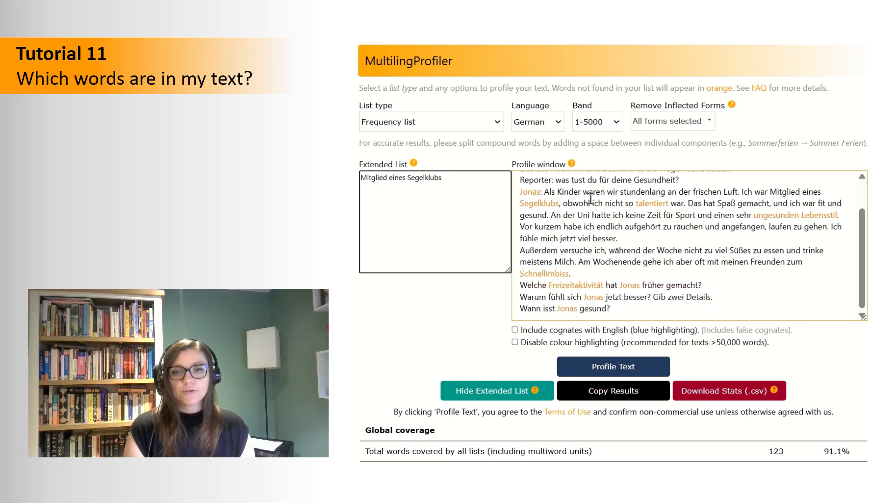
pyautogui.moveTo(590, 215)
pyautogui.mouseDown()
pyautogui.moveTo(551, 215)
pyautogui.moveTo(592, 215)
pyautogui.mouseUp()
pyautogui.hotkey('ctrl', 'c')
pyautogui.click(467, 177)
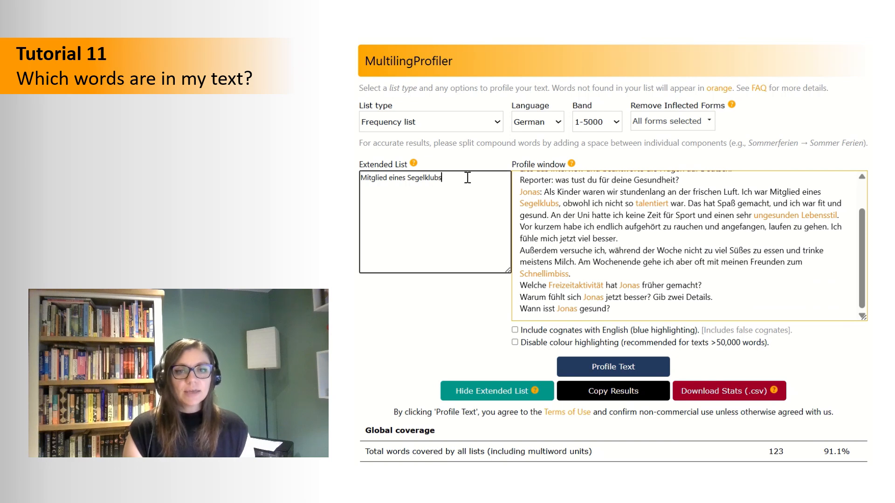
pyautogui.press('Return')
pyautogui.hotkey('ctrl', 'v')
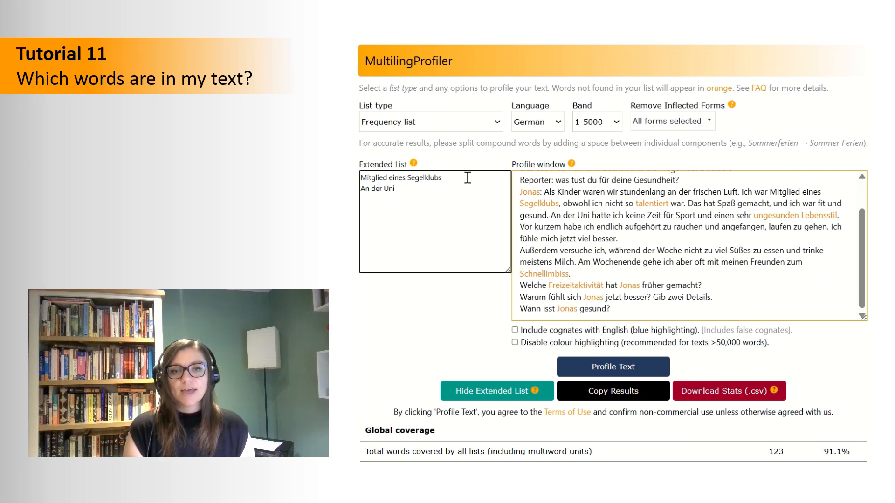
# Step: Copy "fühlt sich" from the text onto a new line of the Extended List, followed by a colon
pyautogui.moveTo(582, 297); pyautogui.dragTo(547, 296)
pyautogui.hotkey('ctrl', 'c')
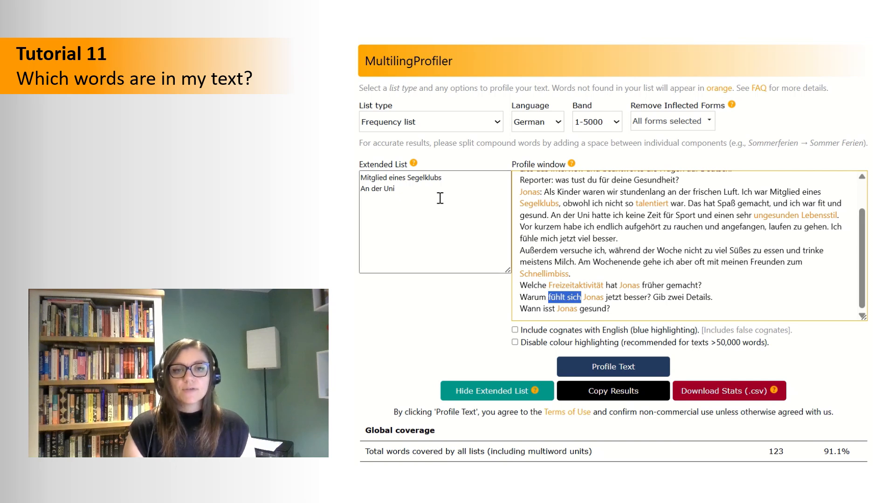
pyautogui.click(440, 198)
pyautogui.hotkey('ctrl', 'v')
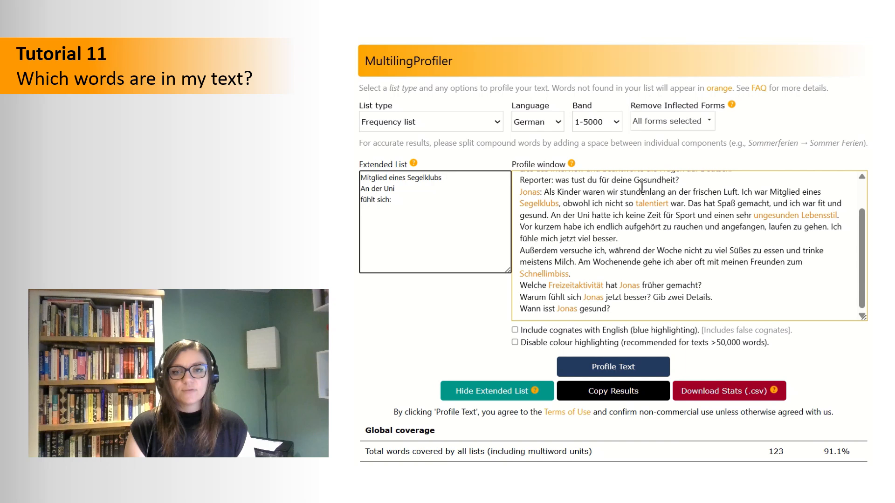
# Step: Add "fühle mich" from the text after "fühlt sich:" in the Extended List and profile the text again
pyautogui.moveTo(557, 239); pyautogui.dragTo(523, 240)
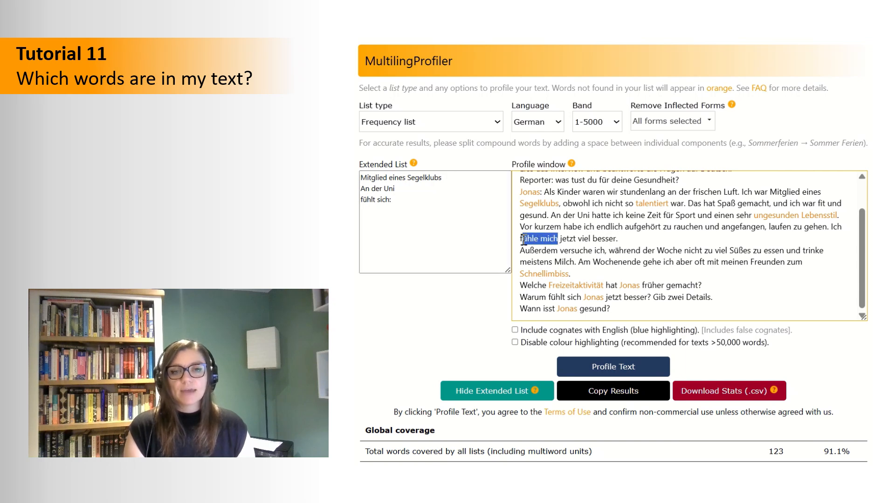
pyautogui.hotkey('ctrl', 'c')
pyautogui.click(429, 199)
pyautogui.hotkey('ctrl', 'v')
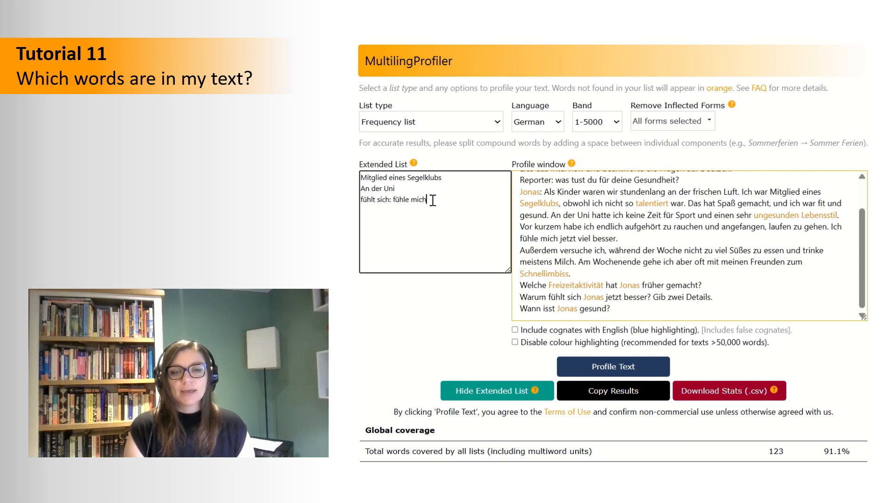
pyautogui.click(636, 370)
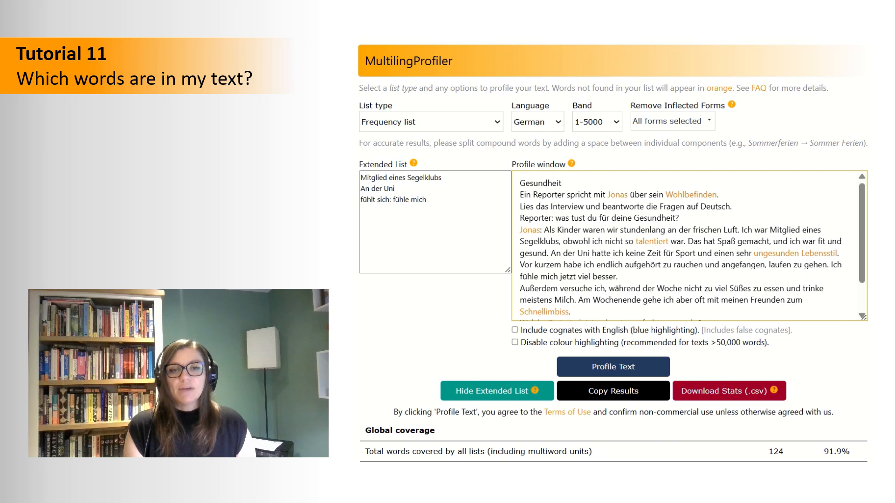
# Step: Download the profiling statistics, open multiword_statistics in Excel and widen the headword column to fit the full phrases
pyautogui.click(737, 390)
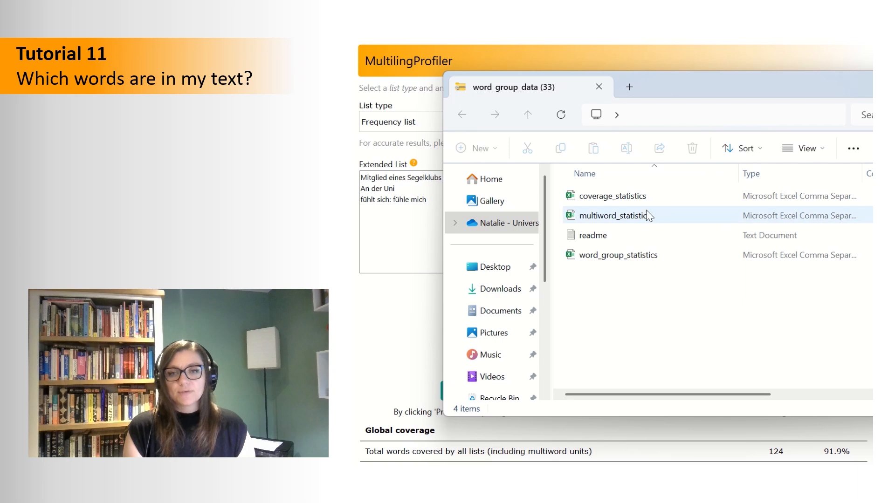
pyautogui.click(649, 217)
pyautogui.doubleClick(651, 222)
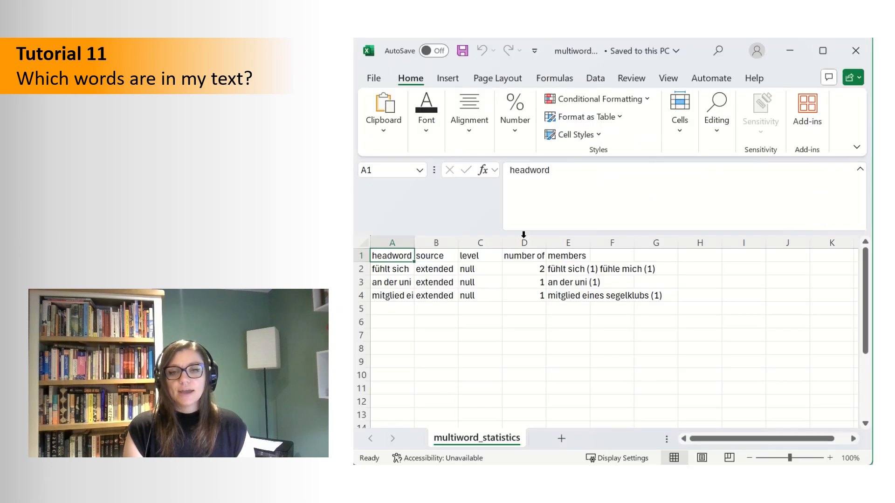
pyautogui.moveTo(415, 242); pyautogui.dragTo(494, 240)
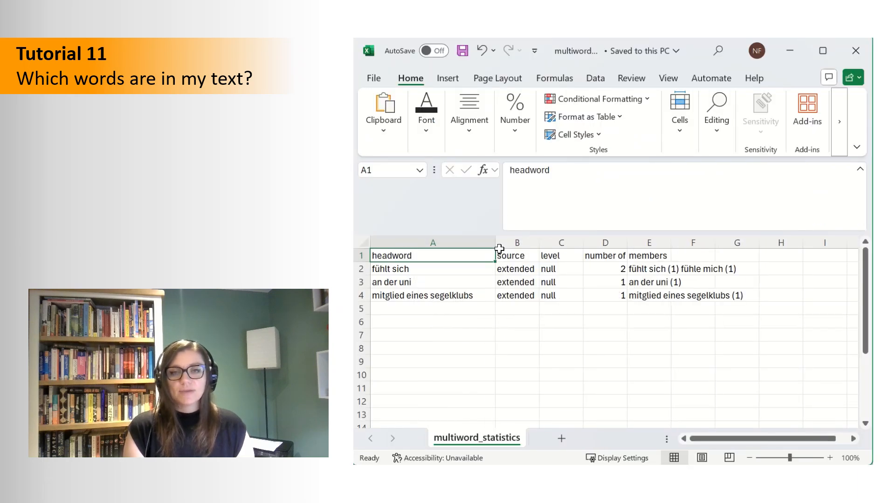
# Step: Inspect the number of occurrences column in multiword_statistics, then close the file without saving changes
pyautogui.click(612, 239)
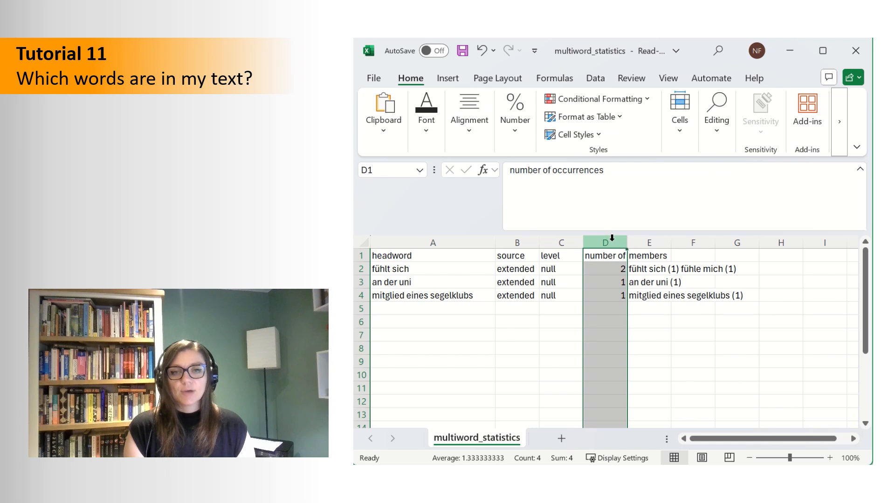
pyautogui.click(781, 334)
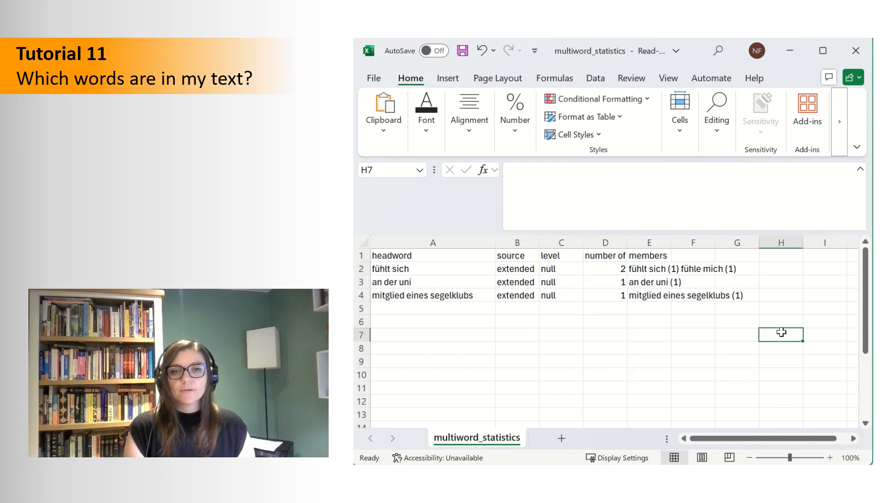
pyautogui.click(860, 48)
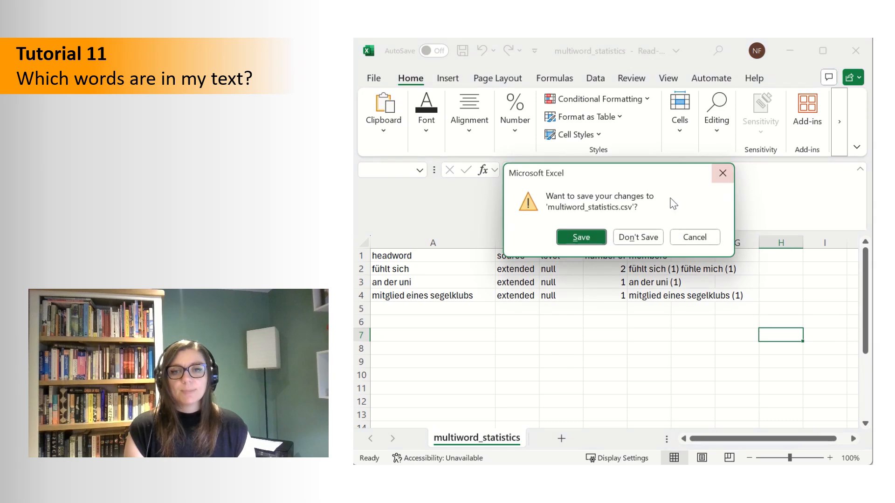
pyautogui.click(636, 237)
# Step: Open word_group_statistics in Excel and select its number of occurrences column
pyautogui.click(632, 261)
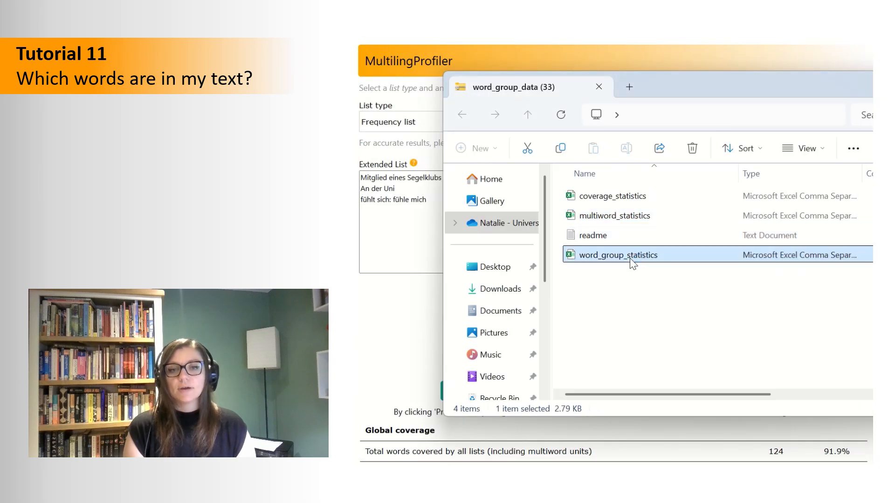
pyautogui.doubleClick(632, 261)
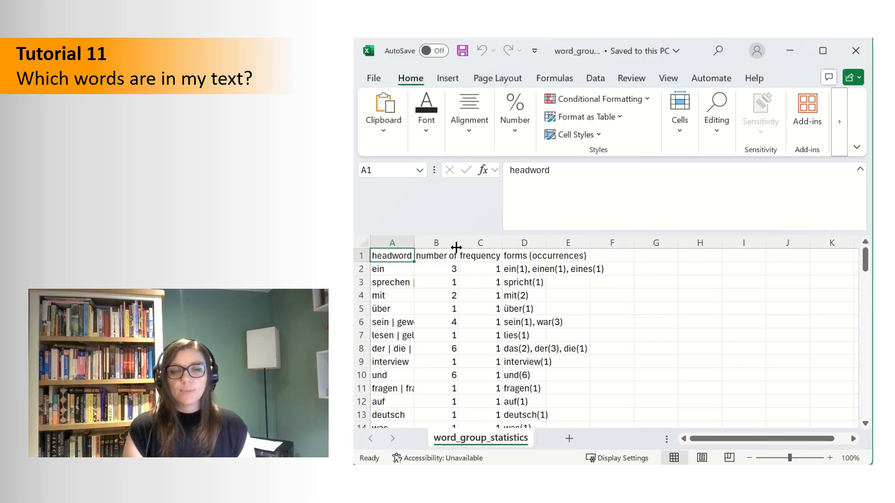
pyautogui.click(435, 243)
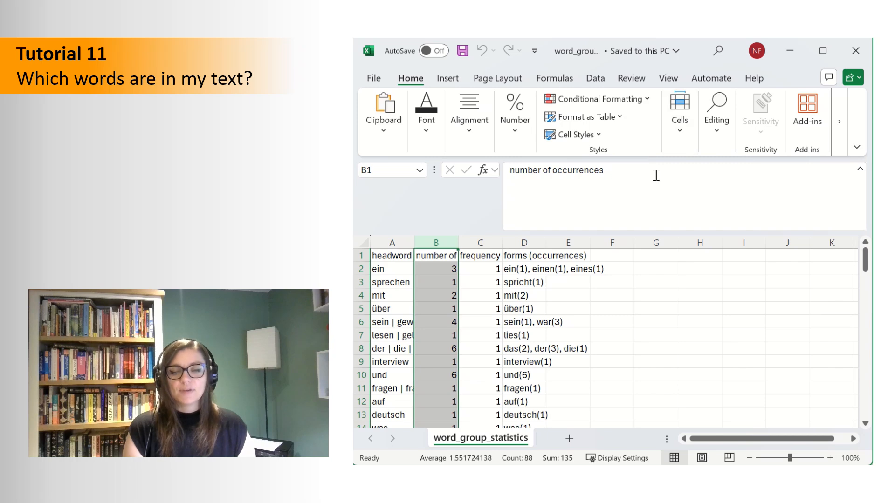
# Step: Locate the rows for "mitglied" and "segelklubs" in word_group_statistics, then close the file and its folder
pyautogui.scroll(-5, 588, 344)
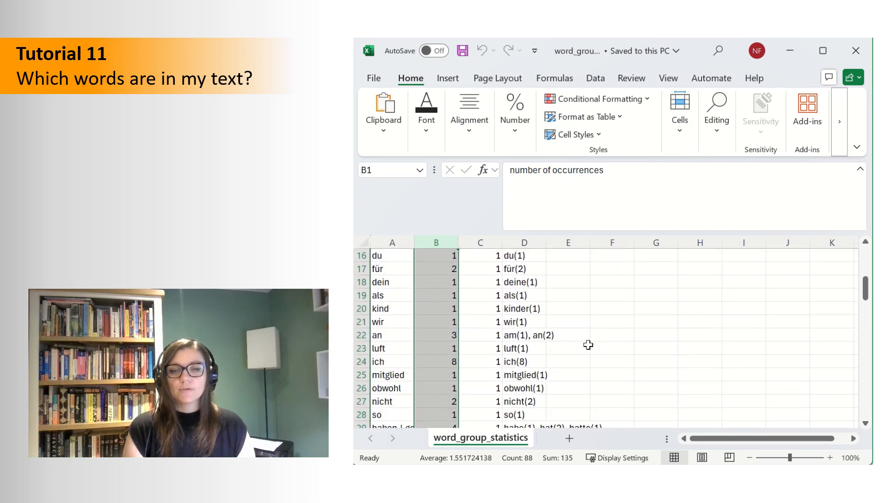
pyautogui.click(362, 375)
pyautogui.scroll(-1, 606, 361)
pyautogui.scroll(-6, 646, 332)
pyautogui.scroll(-9, 646, 332)
pyautogui.scroll(-4, 646, 332)
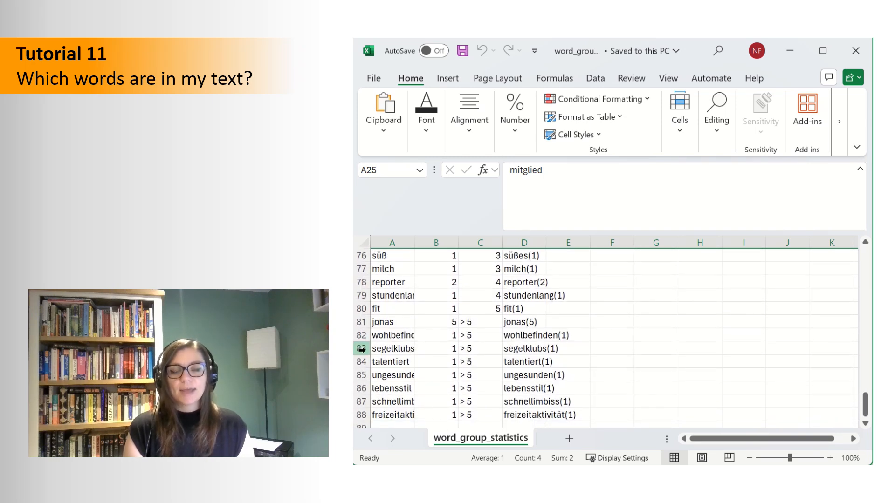
pyautogui.click(362, 349)
pyautogui.click(695, 414)
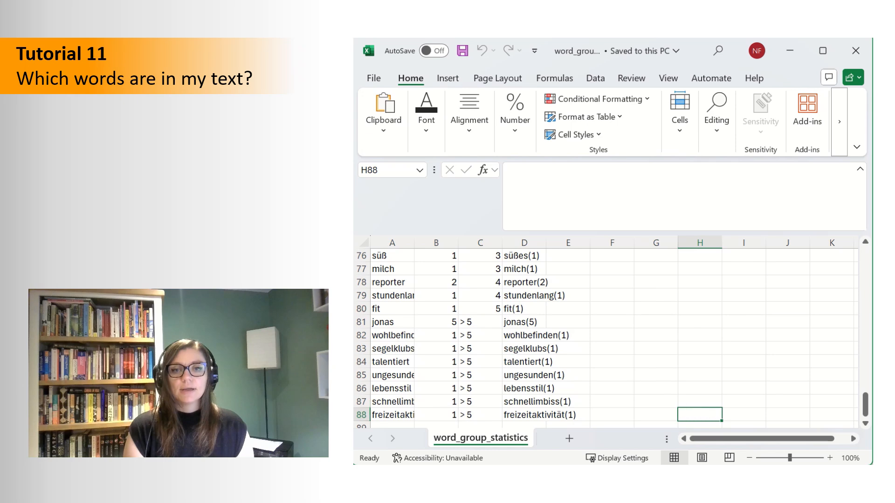
pyautogui.click(856, 50)
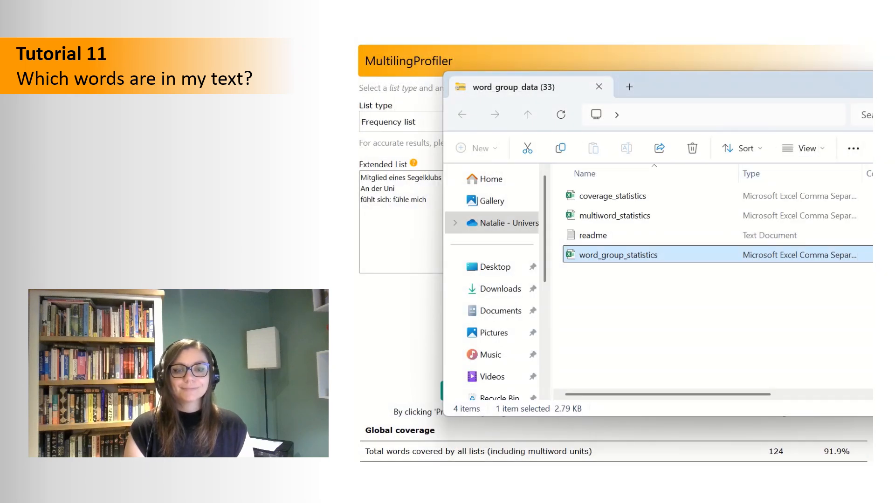
pyautogui.hotkey('alt', 'F4')
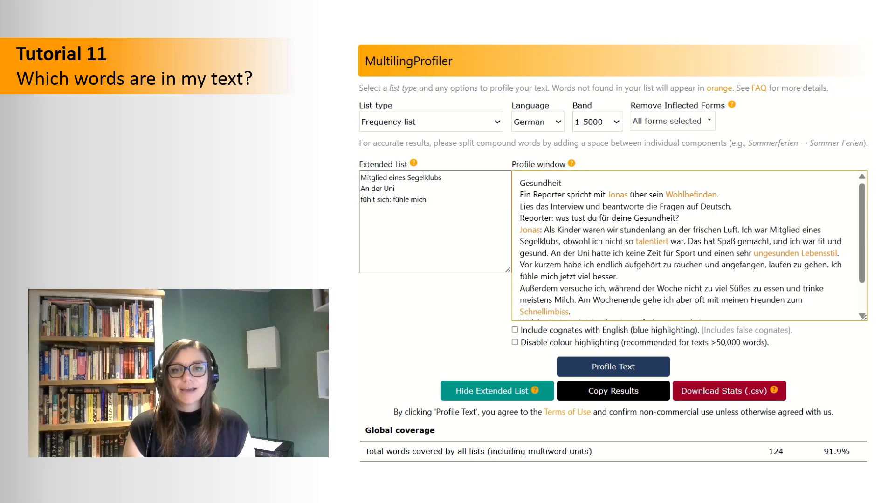
# Step: Profile the text against the GCSE: AQA list with the modality set to Reading
pyautogui.click(496, 122)
pyautogui.click(476, 157)
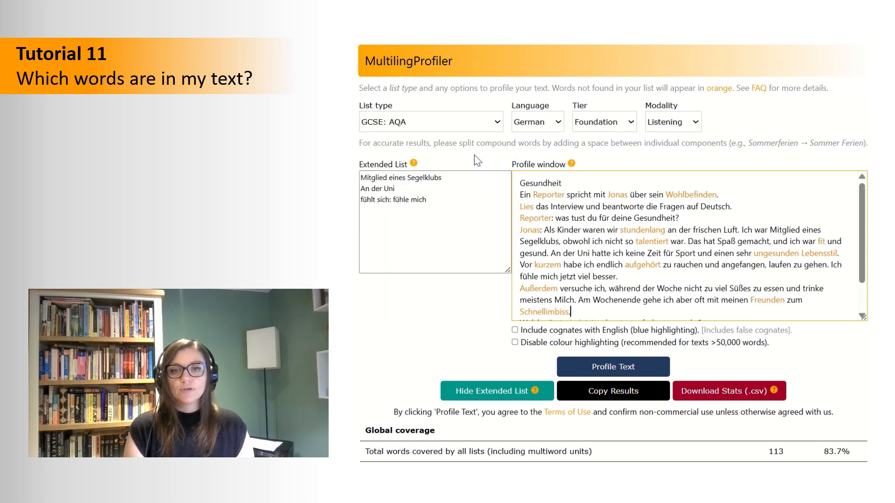
pyautogui.click(665, 128)
pyautogui.click(666, 158)
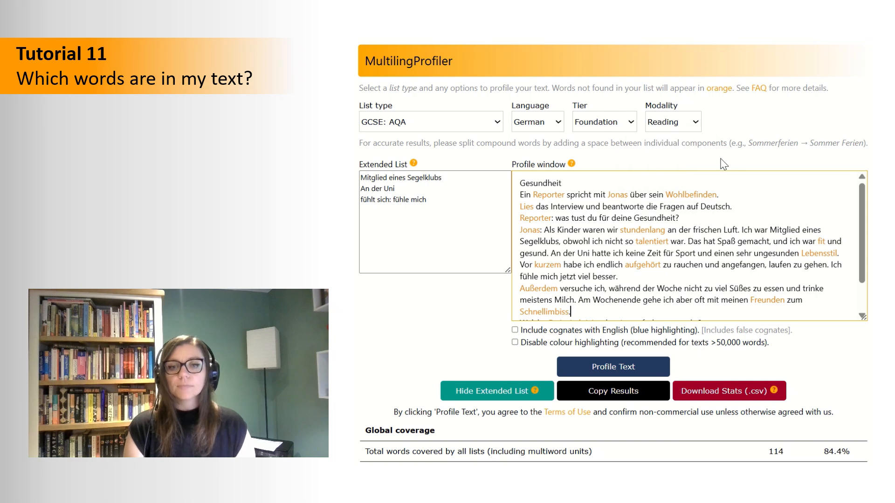
# Step: Set the modality to Listening and the tier to Higher for the GCSE: AQA list
pyautogui.click(658, 126)
pyautogui.click(660, 146)
pyautogui.click(624, 122)
pyautogui.click(588, 157)
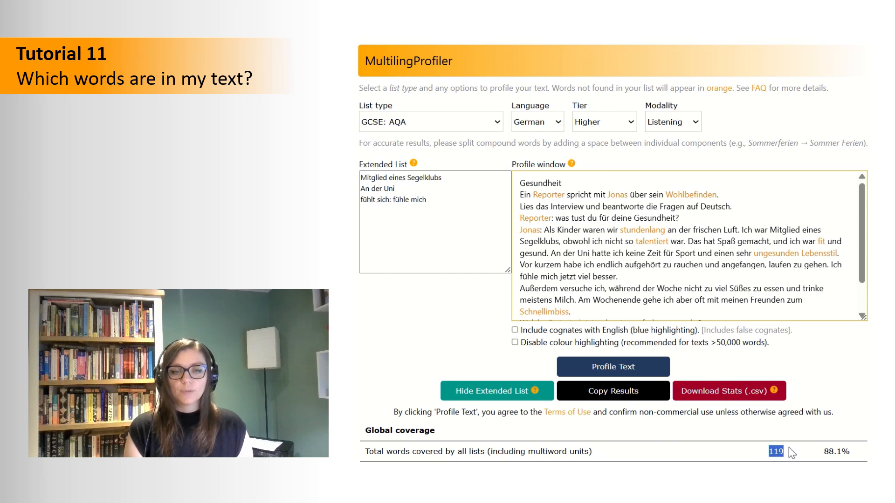
# Step: Review the global coverage, word statistics and word group statistics for the Higher tier Listening profile
pyautogui.moveTo(819, 456); pyautogui.dragTo(861, 459)
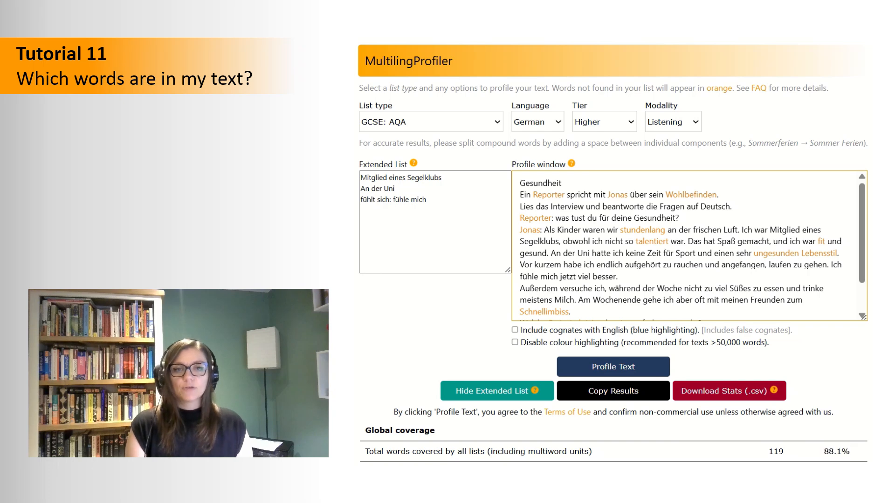
pyautogui.scroll(-4, 613, 250)
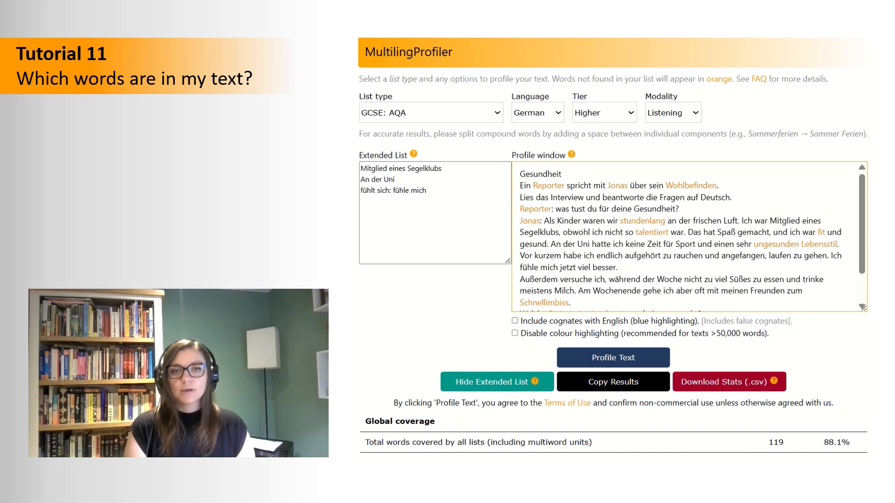
pyautogui.scroll(-2, 613, 251)
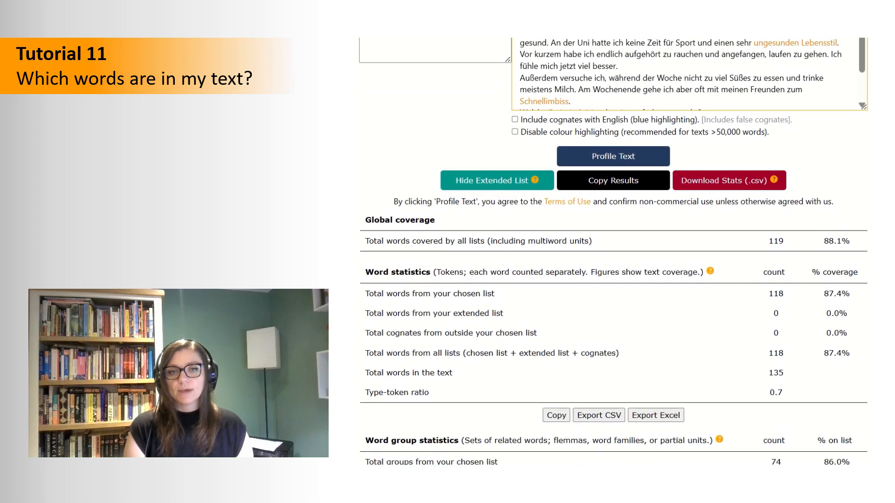
pyautogui.scroll(-1, 612, 251)
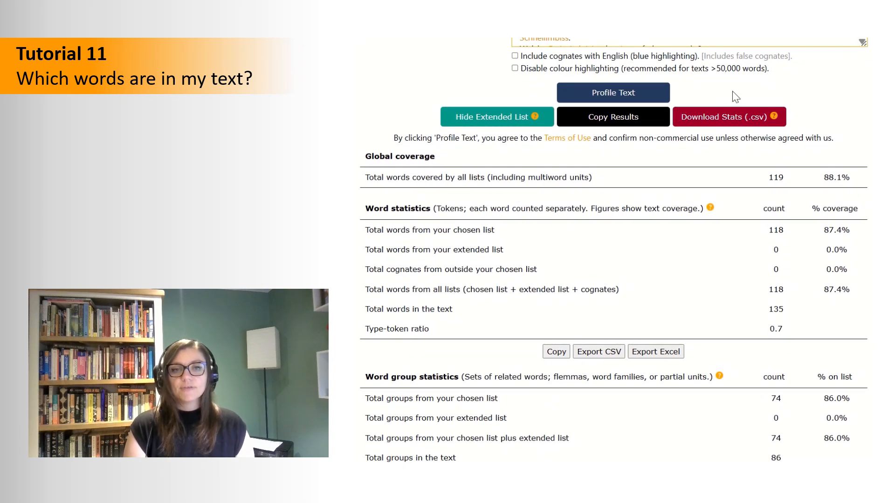
# Step: Download the GCSE: AQA profile statistics, open word_group_statistics in Excel and widen column C
pyautogui.click(729, 117)
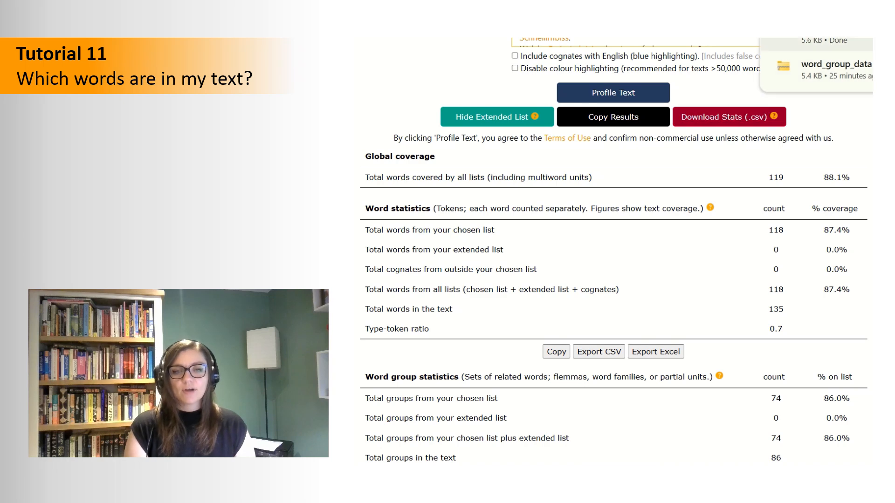
pyautogui.click(821, 70)
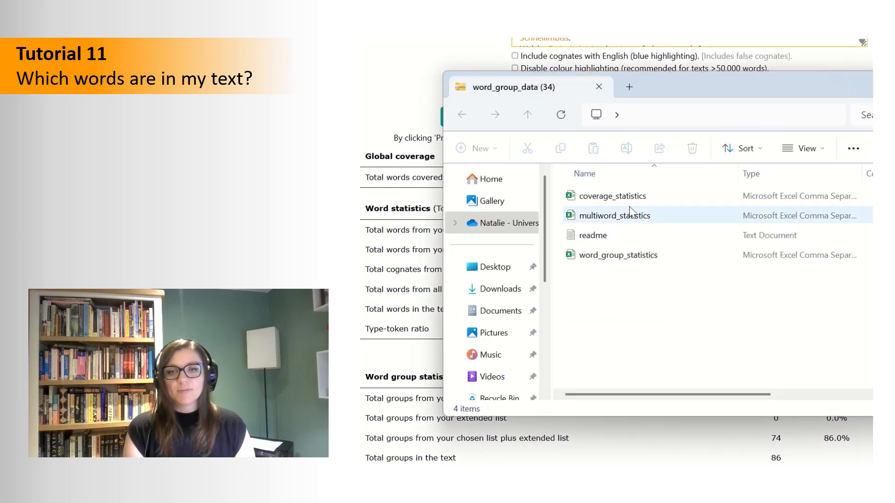
pyautogui.doubleClick(626, 256)
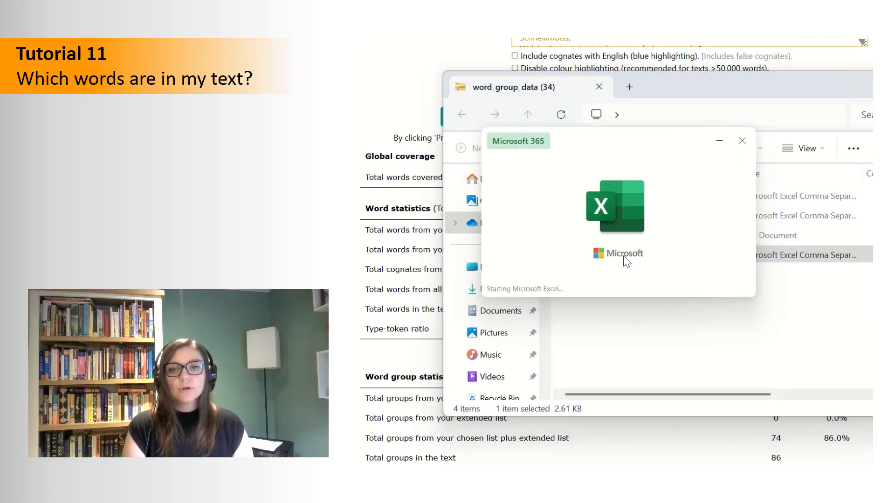
pyautogui.moveTo(498, 238); pyautogui.dragTo(543, 238)
# Step: Examine the last rows of word_group_statistics for the words marked N
pyautogui.moveTo(863, 255); pyautogui.dragTo(851, 409)
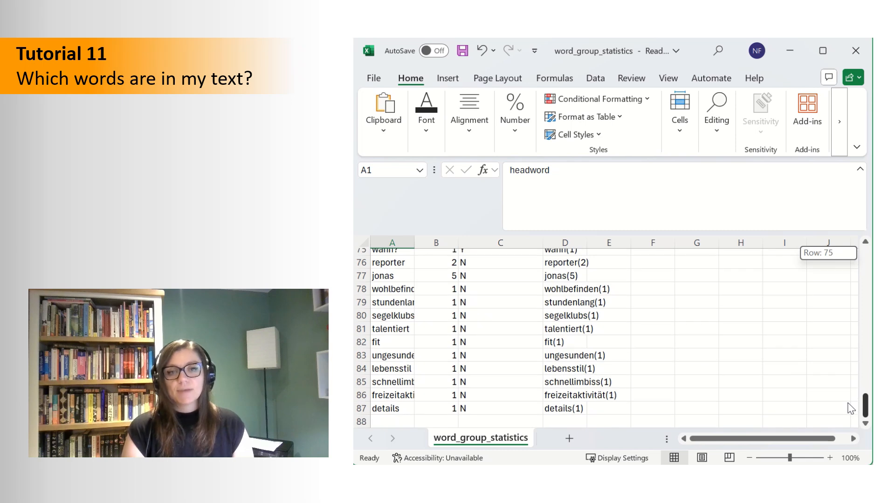
pyautogui.moveTo(851, 409)
pyautogui.mouseDown()
pyautogui.moveTo(847, 340)
pyautogui.moveTo(859, 226)
pyautogui.moveTo(855, 373)
pyautogui.moveTo(840, 383)
pyautogui.moveTo(840, 412)
pyautogui.mouseUp()
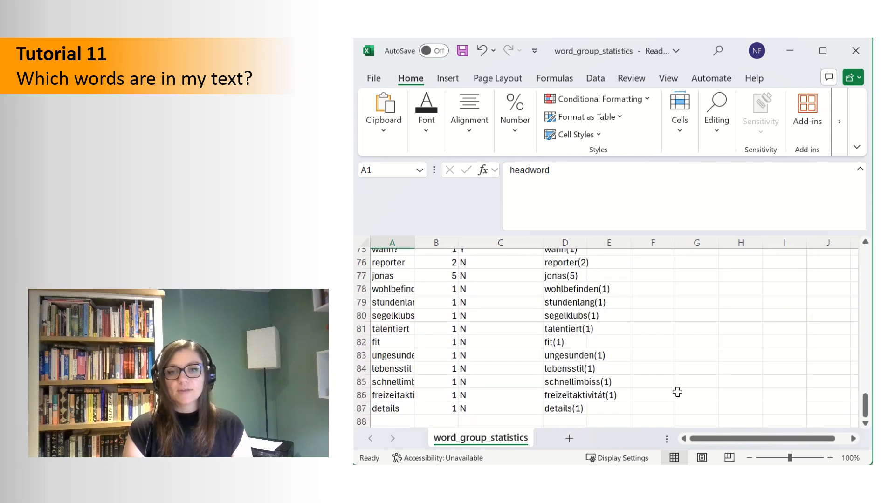
pyautogui.click(553, 359)
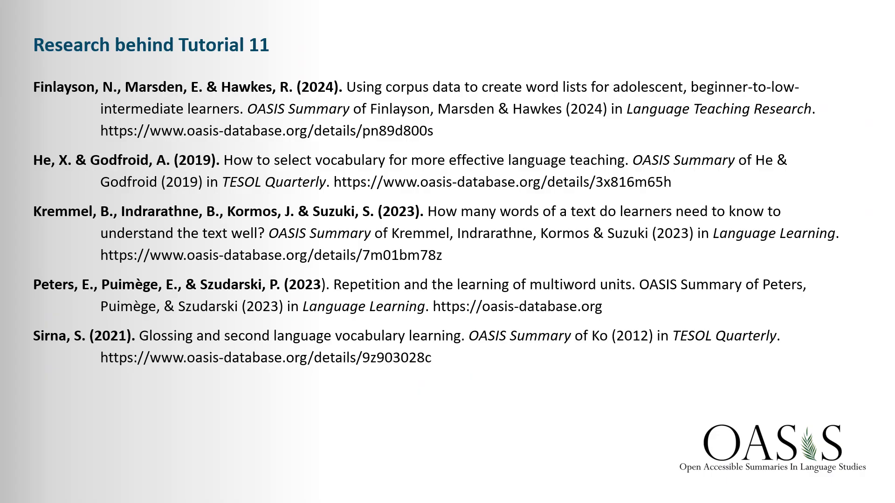